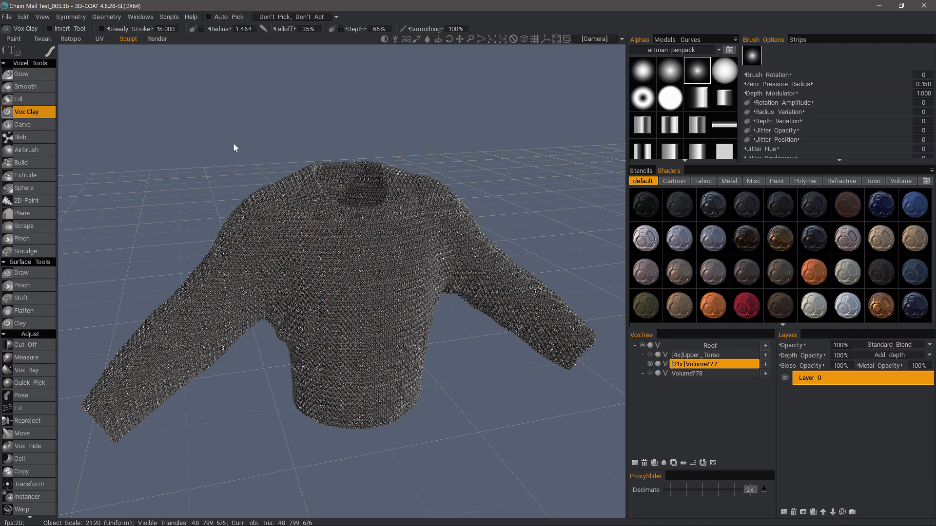
Start a new voxel sculpting scene with the jointed mannequin as the base model.
left_click(8, 17)
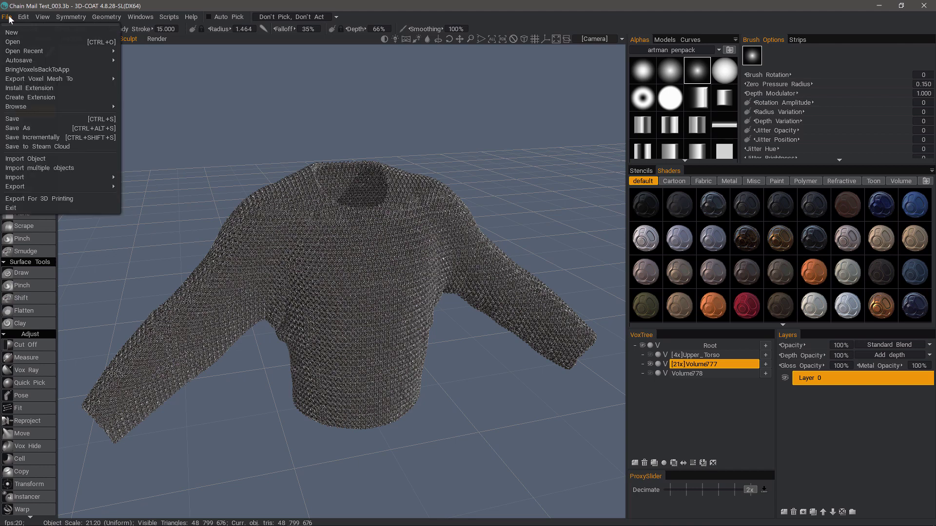
left_click(45, 32)
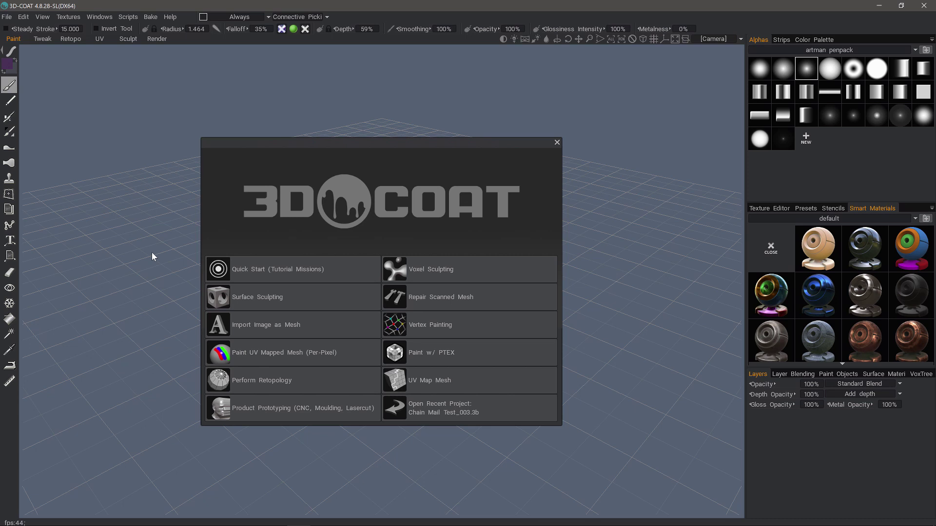
left_click(435, 272)
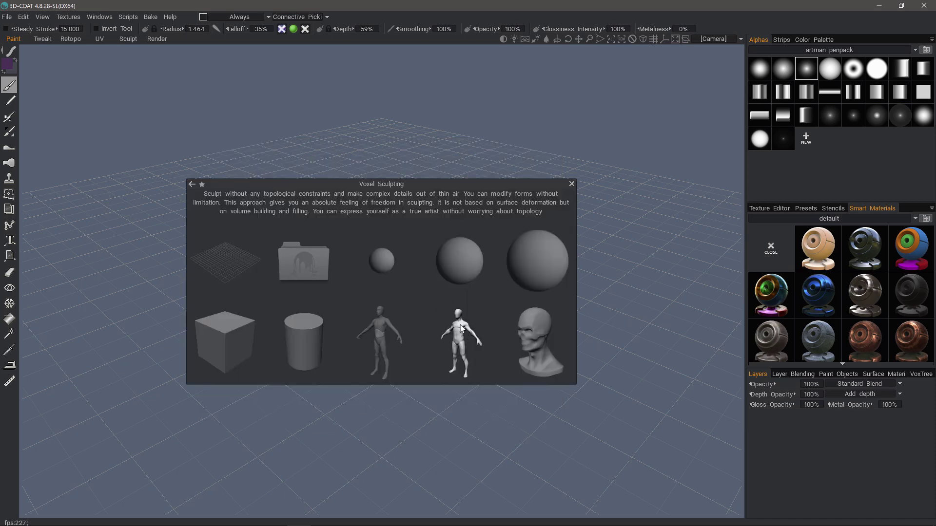
left_click(381, 329)
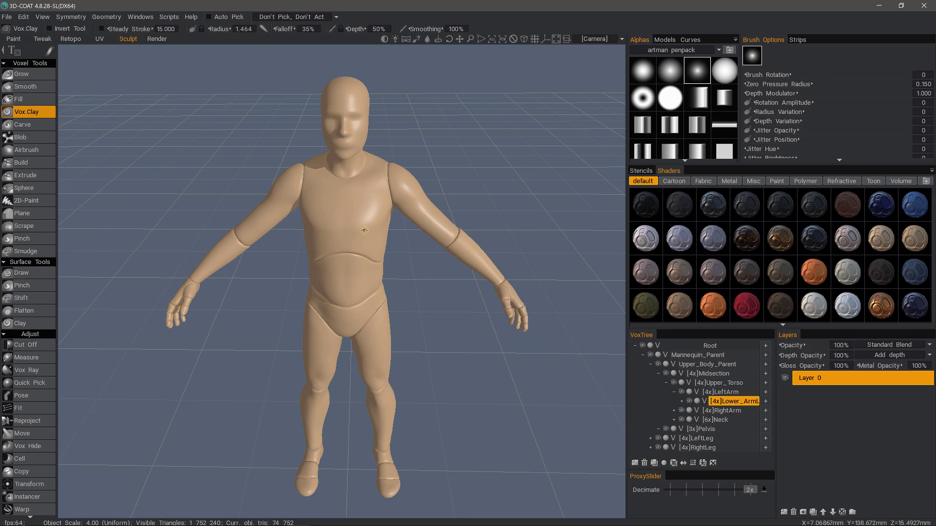
Change the parent of the mannequin's Upper_Torso volume to Root and check the split by toggling Mannequin_Parent's visibility.
key("h")
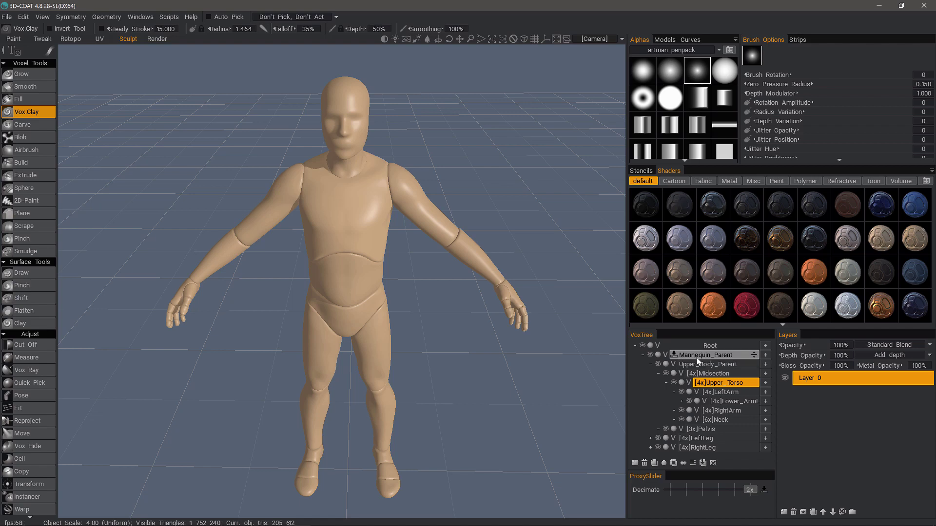
right_click(736, 384)
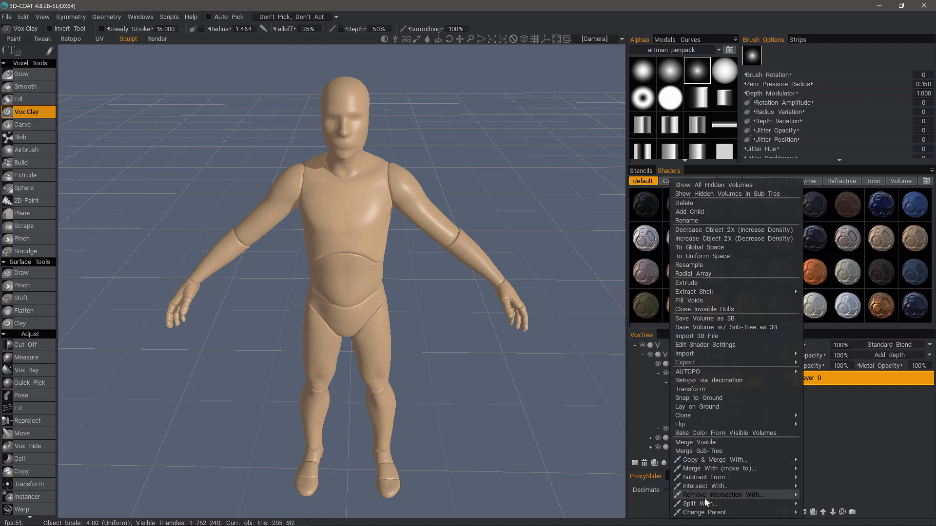
mouse_move(706, 512)
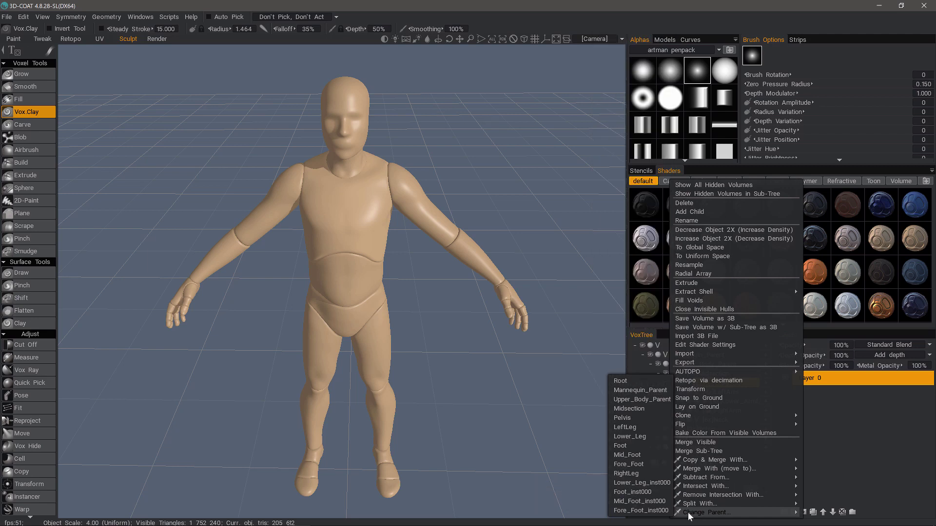
left_click(623, 390)
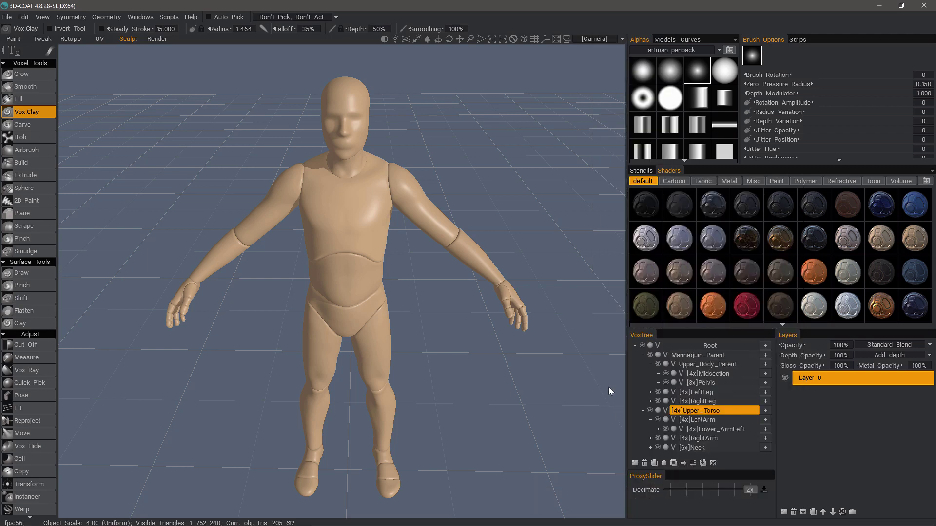
left_click(651, 355)
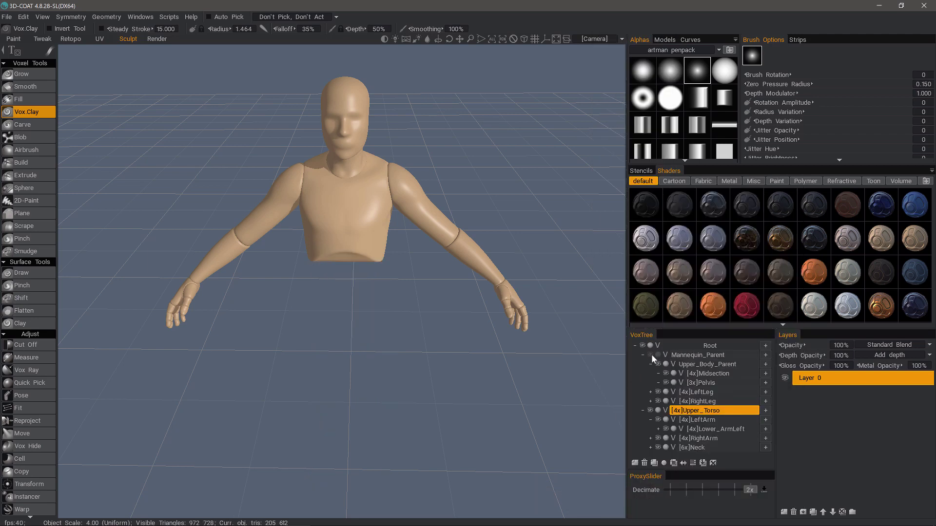
left_click(651, 355)
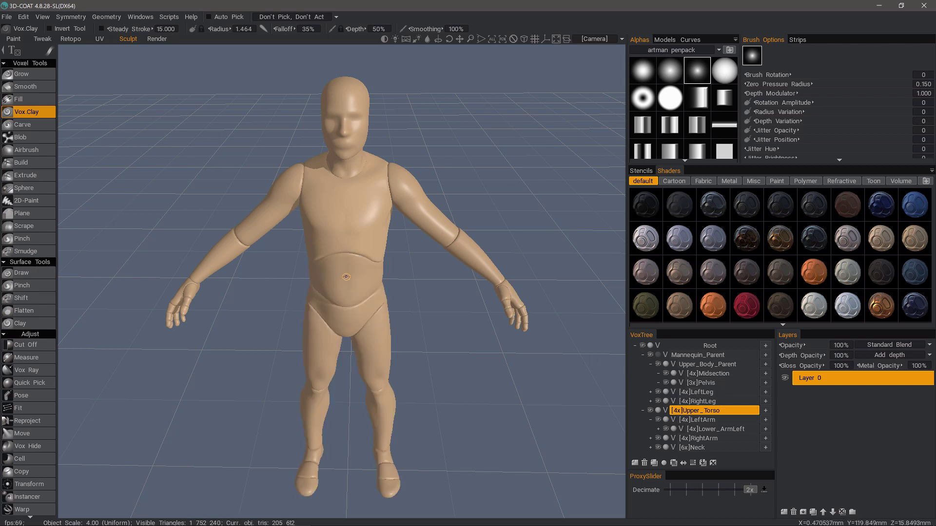
Move the Midsection volume under Upper_Torso and check the grouping by toggling Upper_Torso's visibility.
key("h")
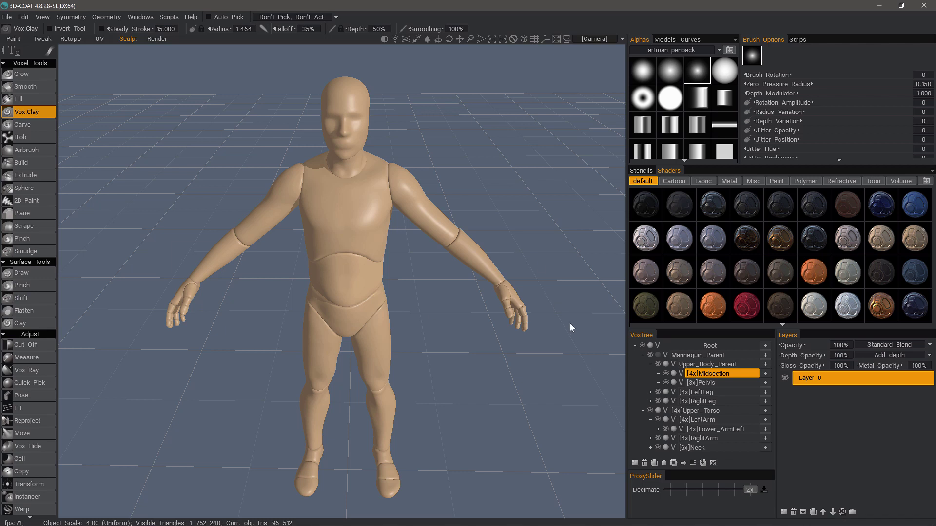
left_click_drag(751, 374, 750, 412)
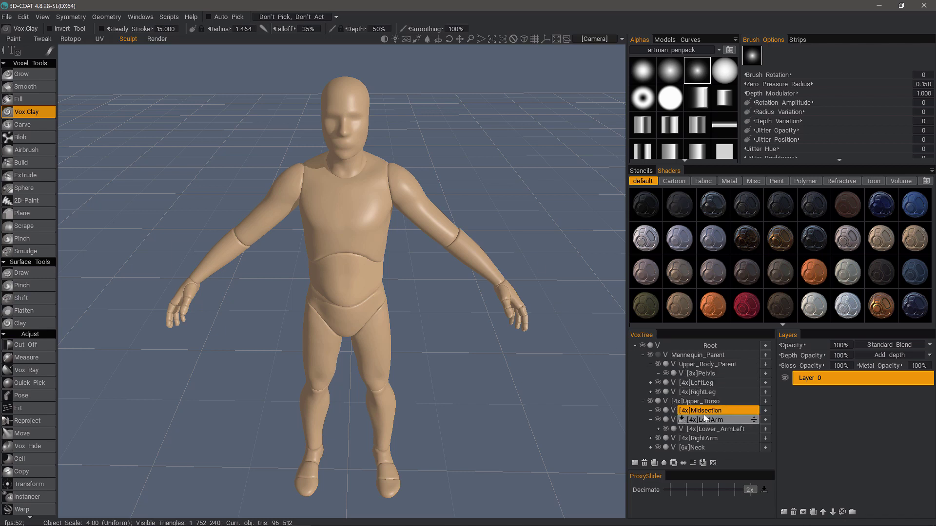
left_click(650, 402)
left_click(650, 401)
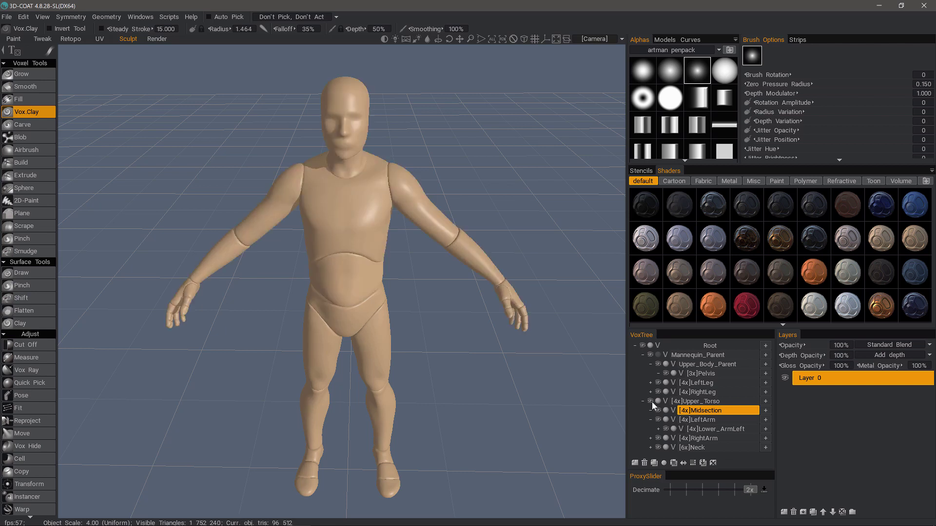
Delete the Mannequin_Parent hierarchy and the Neck volume, keeping only the torso and arms.
left_click(689, 356)
left_click(643, 463)
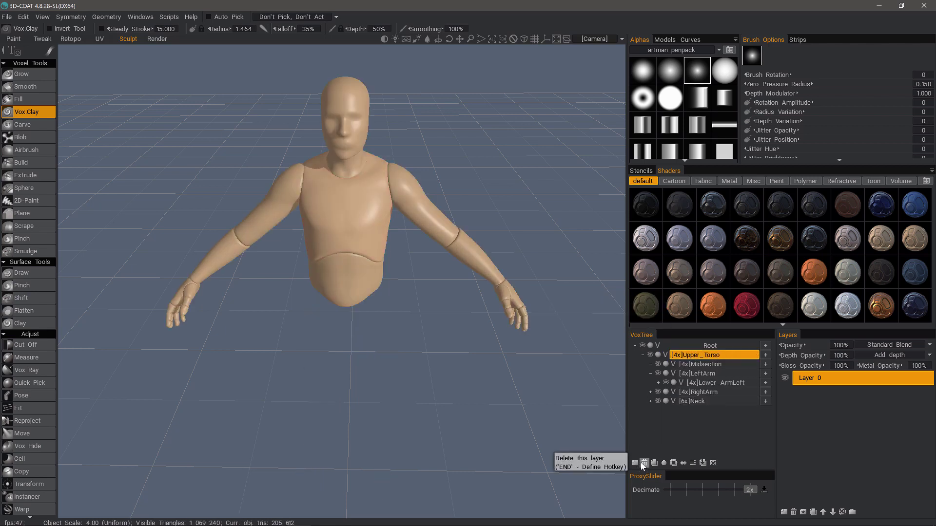
left_click(707, 401)
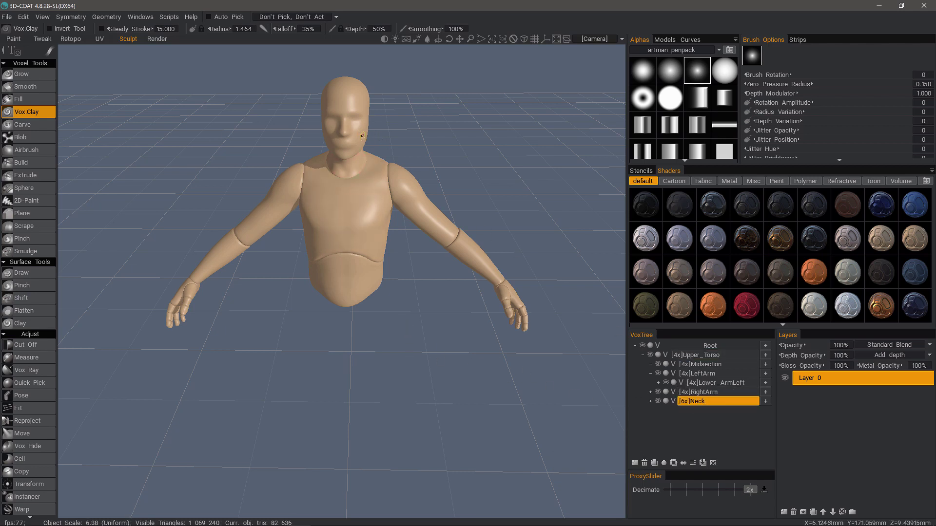
left_click(644, 463)
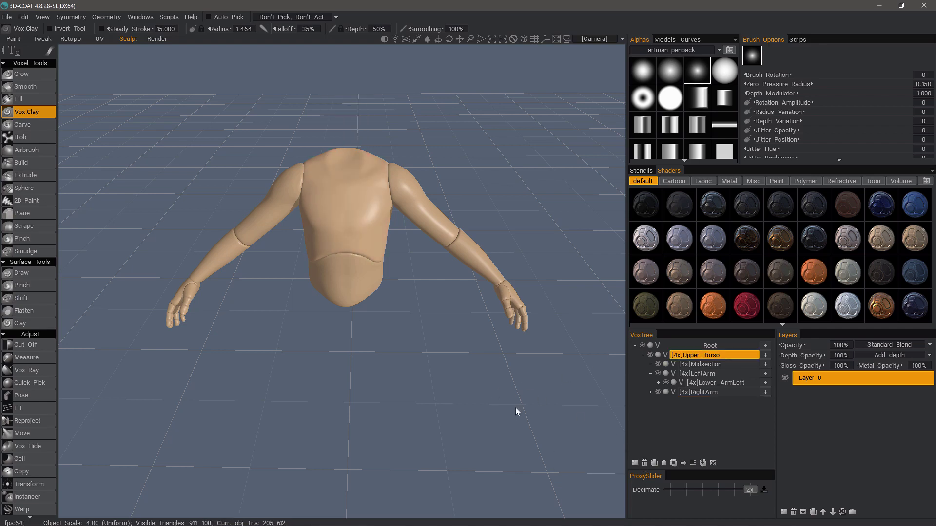
Rotate the HandLeft volume outward at the wrist with the Transform tool.
mouse_move(467, 338)
middle_mouse_down()
mouse_move(418, 338)
mouse_move(452, 340)
mouse_move(440, 324)
middle_mouse_up()
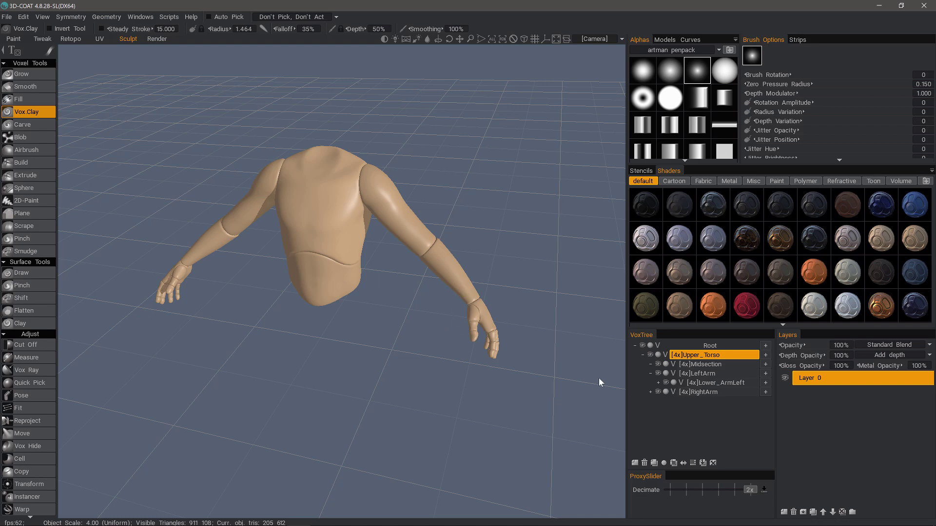
middle_click_drag(601, 377, 430, 381)
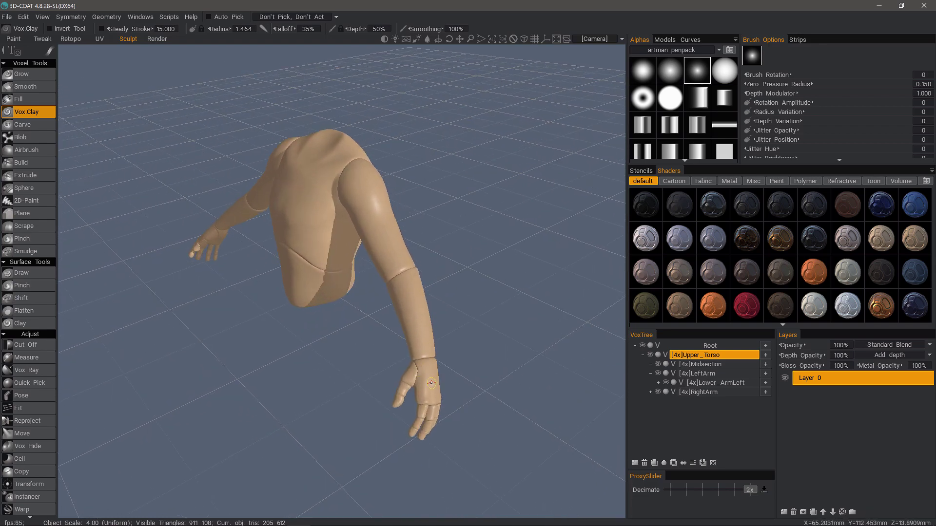
key("h")
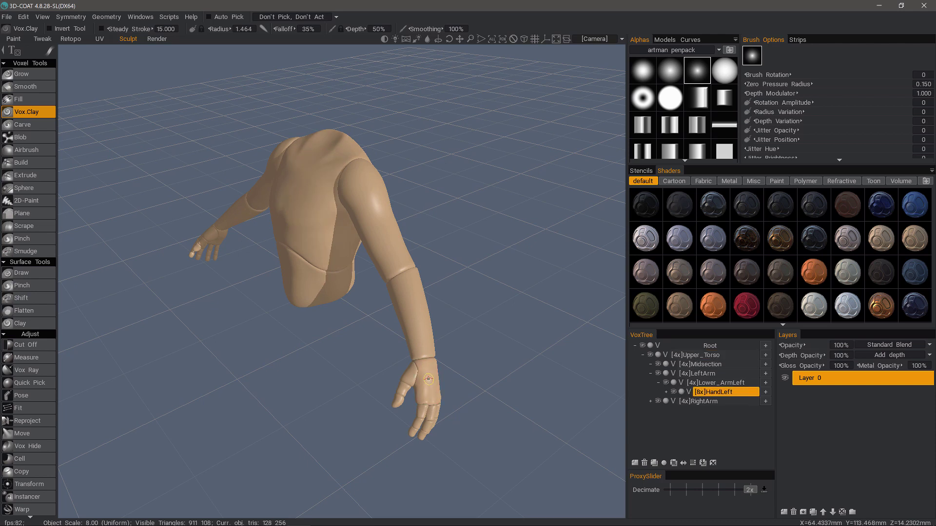
mouse_move(723, 393)
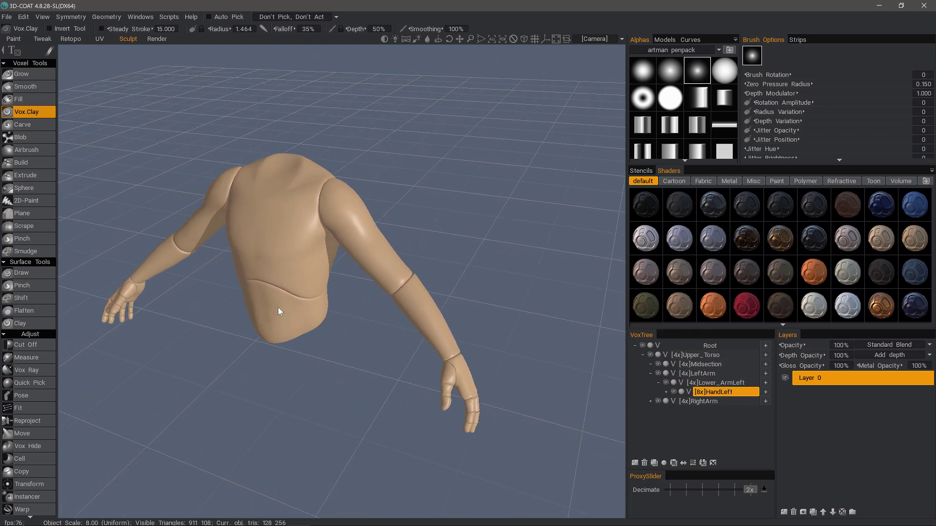
left_click(34, 484)
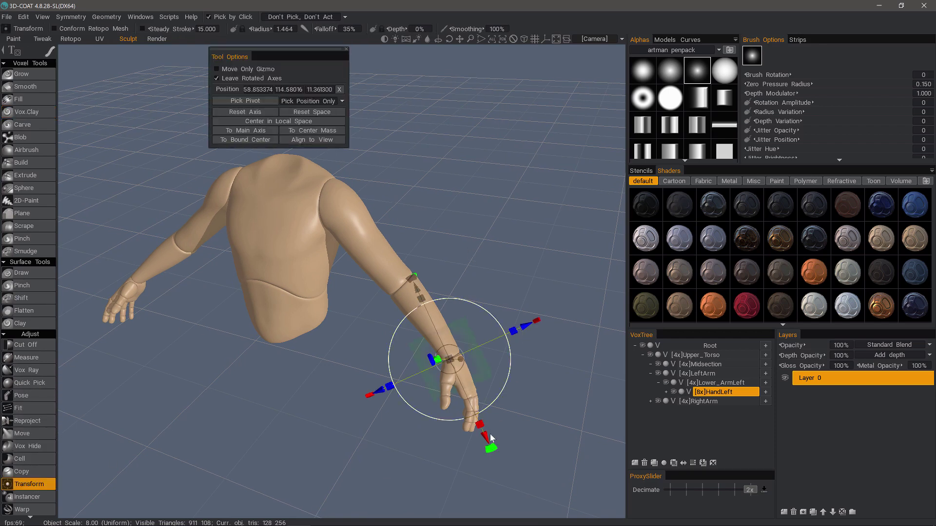
left_click_drag(489, 441, 538, 403)
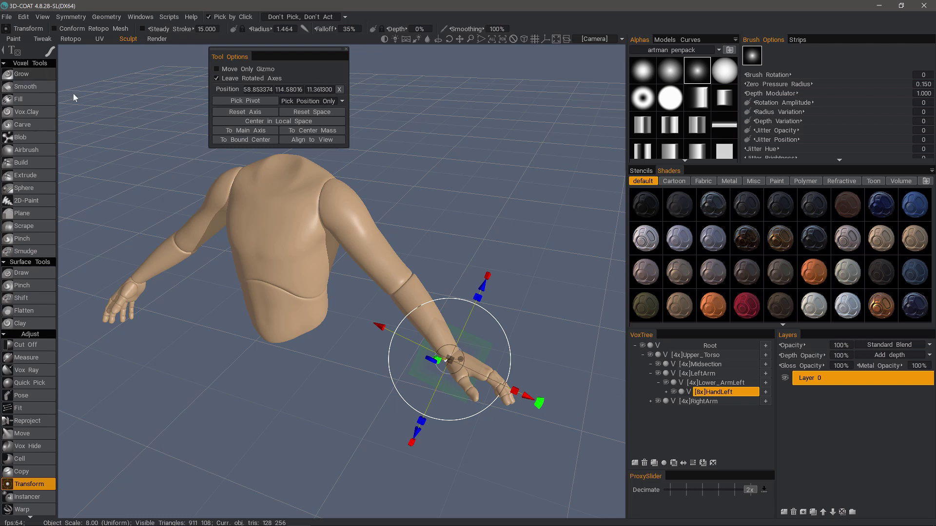
left_click(22, 73)
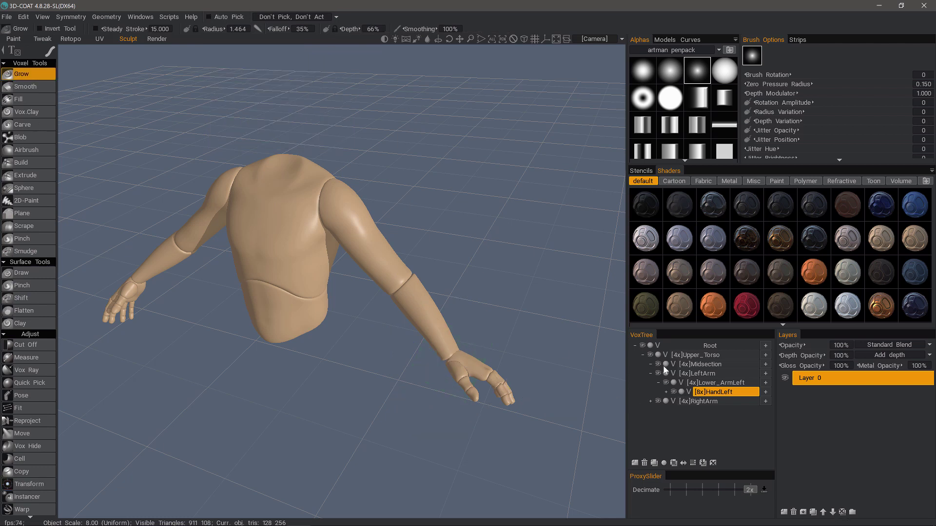
Merge the HandLeft sub-tree so the palm and all fingers form a single volume, and check it by toggling its visibility.
left_click(721, 392)
left_click(666, 393)
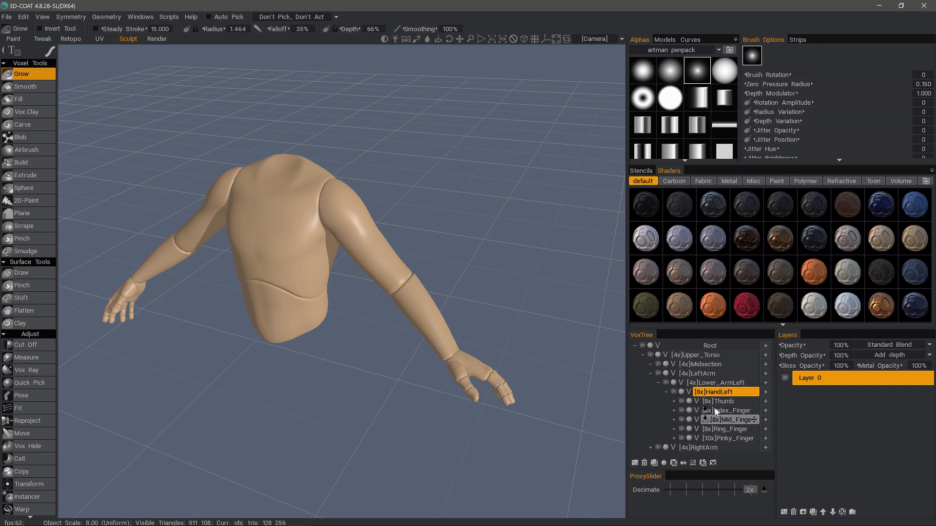
mouse_move(714, 408)
left_mouse_down()
mouse_move(720, 397)
mouse_move(724, 445)
mouse_move(721, 419)
left_mouse_up()
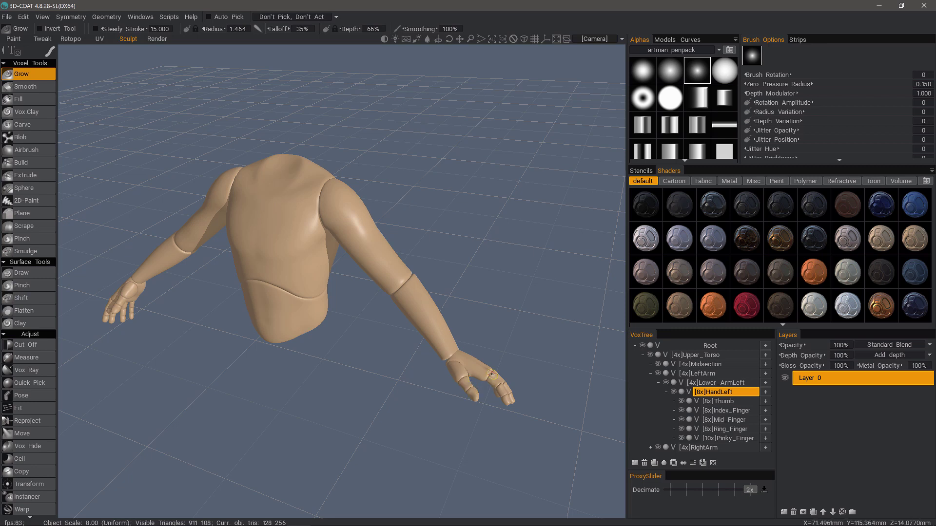
right_click(723, 392)
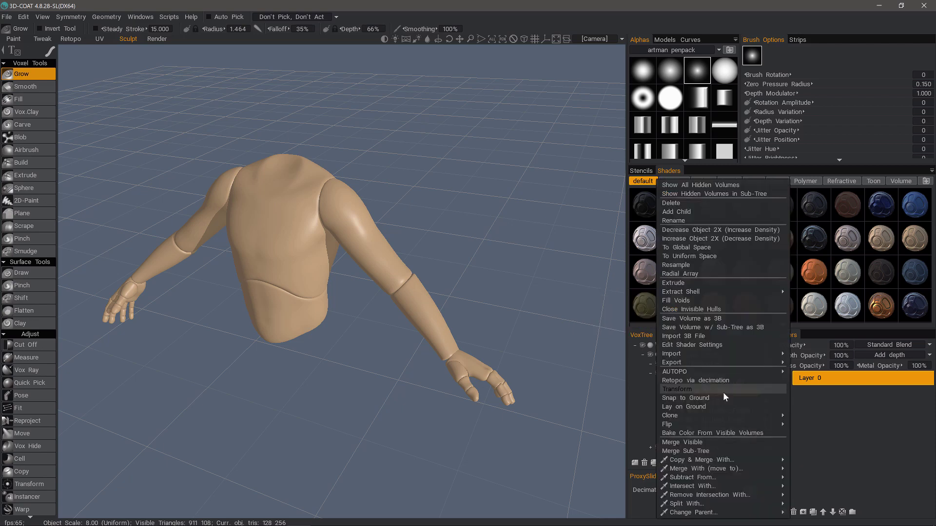
left_click(691, 452)
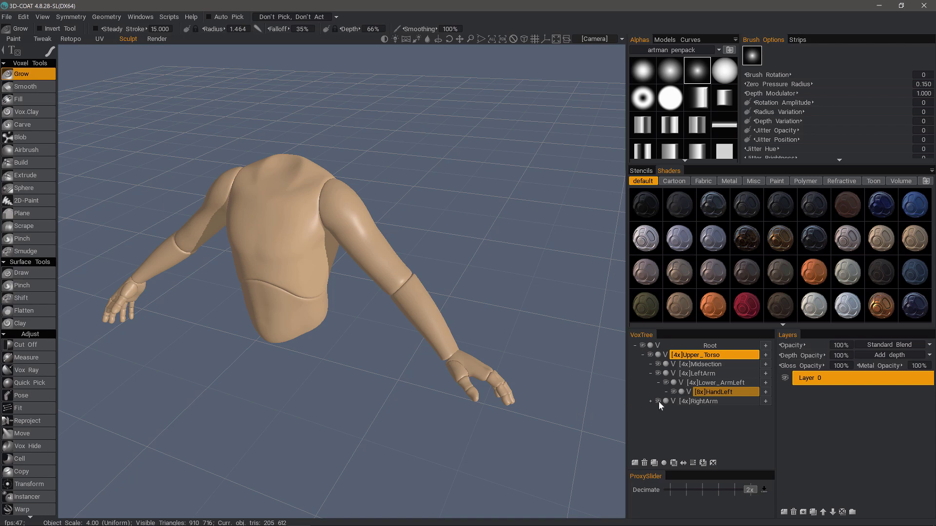
left_click(673, 392)
left_click(673, 391)
Delete the HandRight volume together with its fingers.
left_click_drag(137, 267, 163, 268)
right_click_drag(163, 268, 258, 411)
key("h")
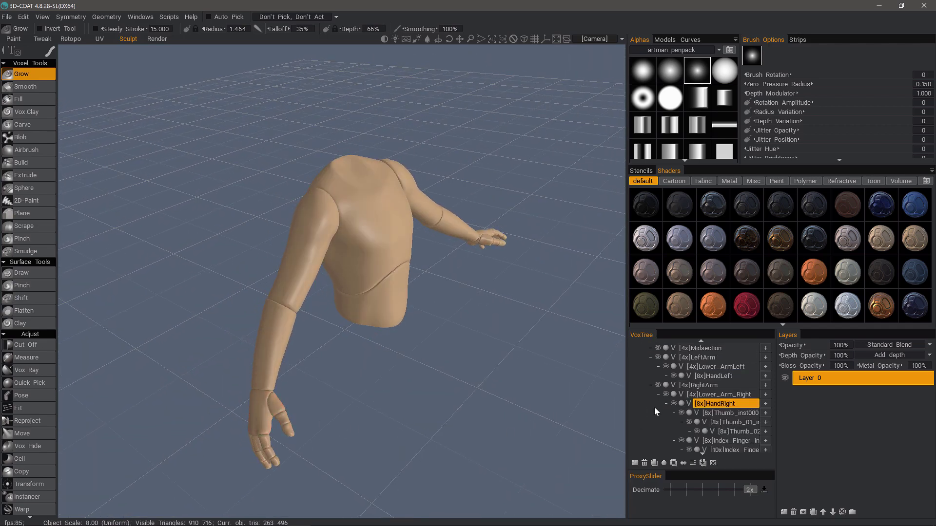
left_click(645, 463)
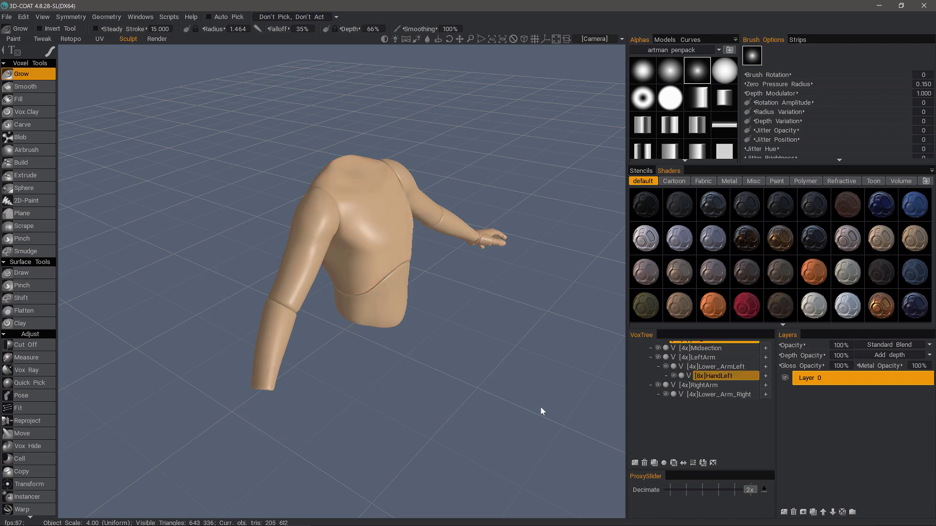
Turn on X-axis mirror symmetry in global space for the torso model.
right_click_drag(540, 406, 523, 364)
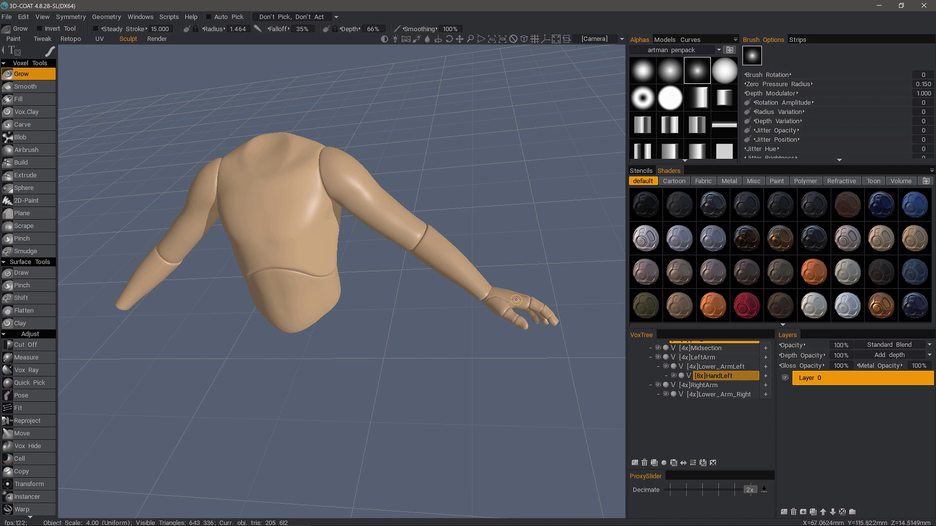
right_click_drag(506, 299, 448, 335)
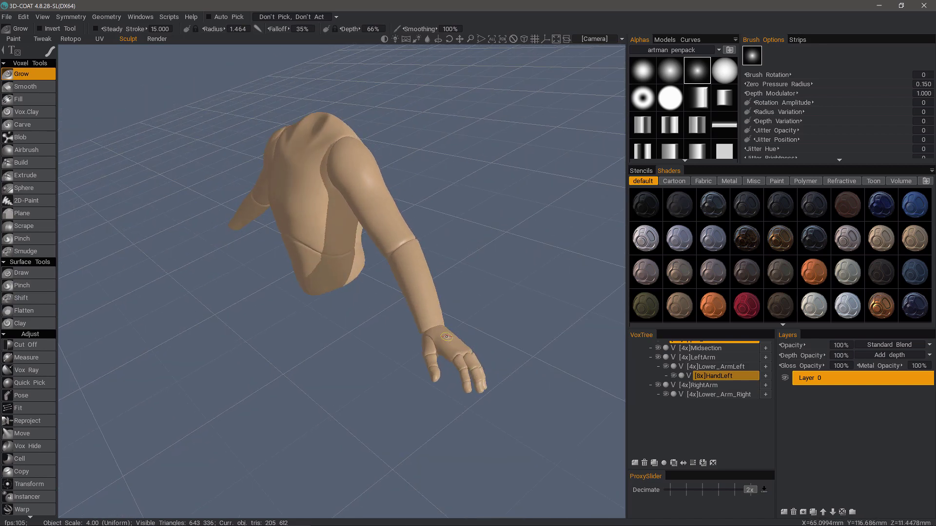
left_click_drag(439, 332, 475, 323, "alt")
mouse_move(529, 359)
left_mouse_down("alt")
mouse_move(463, 344)
mouse_move(487, 327)
left_mouse_up("alt")
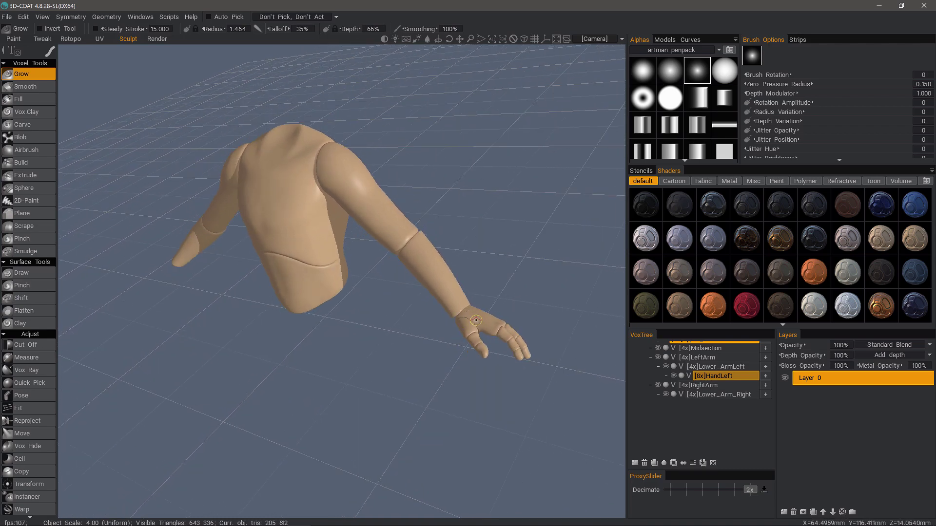
right_click_drag(416, 341, 547, 375)
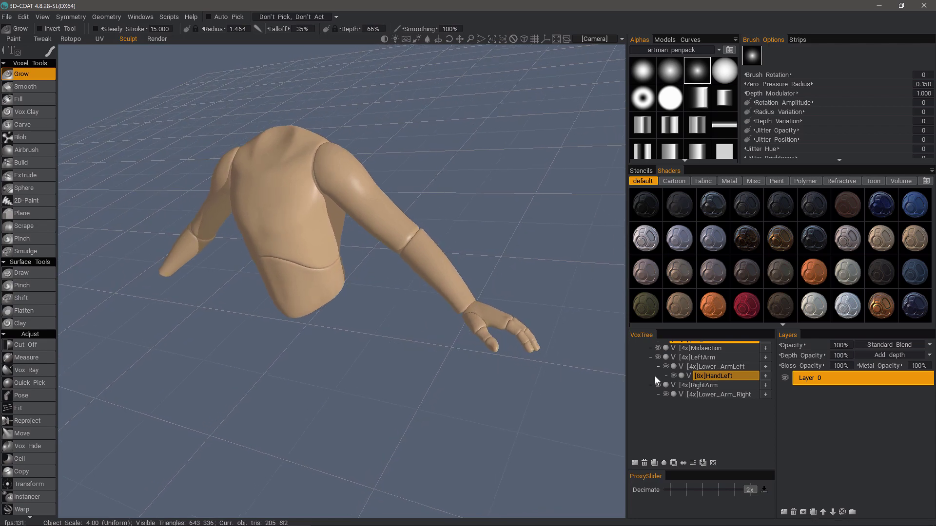
key("s")
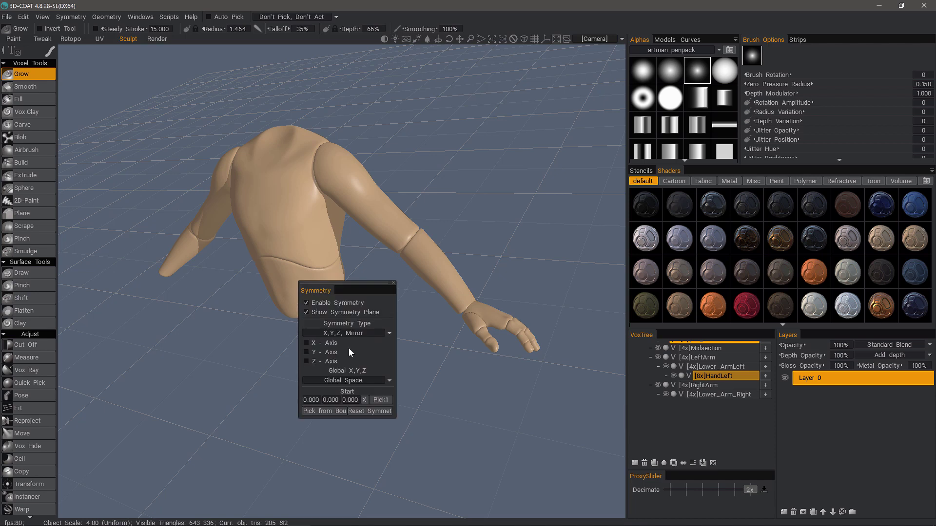
left_click(329, 343)
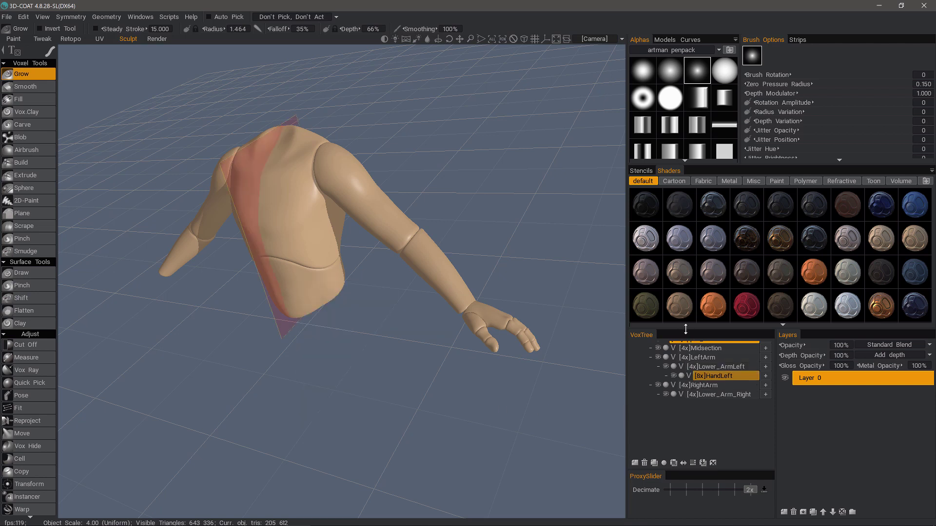
Mirror the HandLeft volume across the symmetry plane to add a matching hand on the opposite arm.
left_click_drag(685, 329, 689, 323)
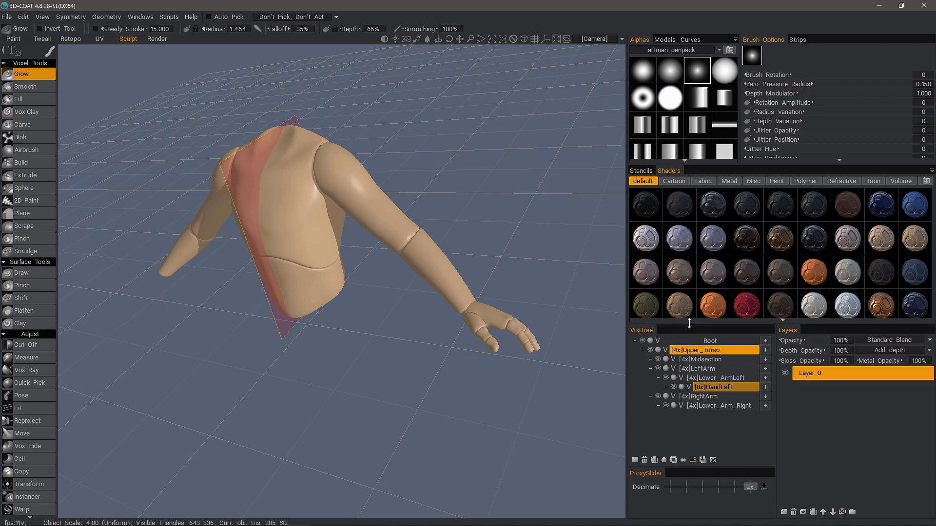
left_click(715, 388)
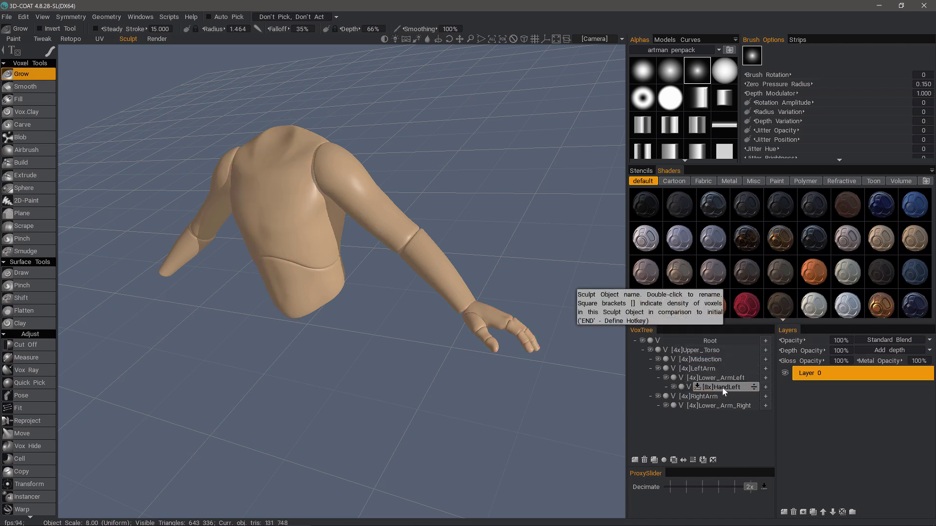
key("s")
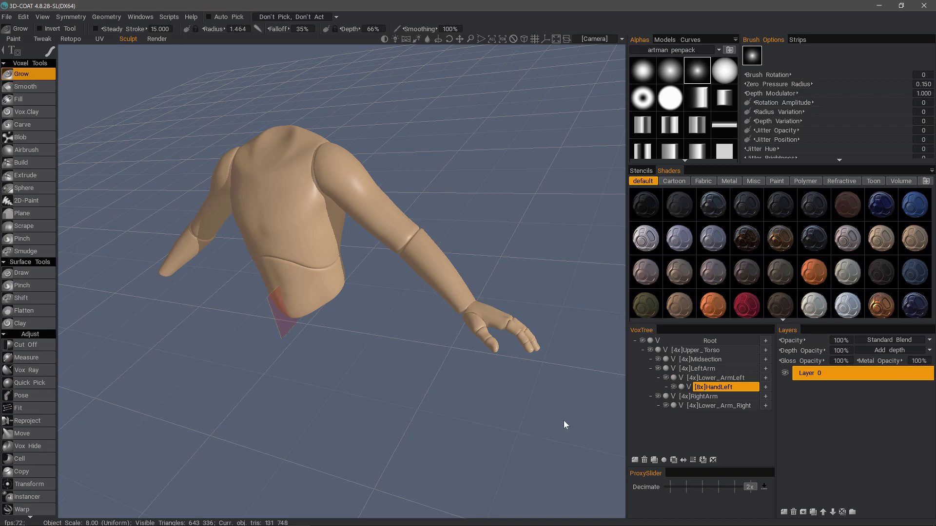
mouse_move(528, 394)
left_mouse_down()
mouse_move(390, 327)
mouse_move(422, 339)
left_mouse_up()
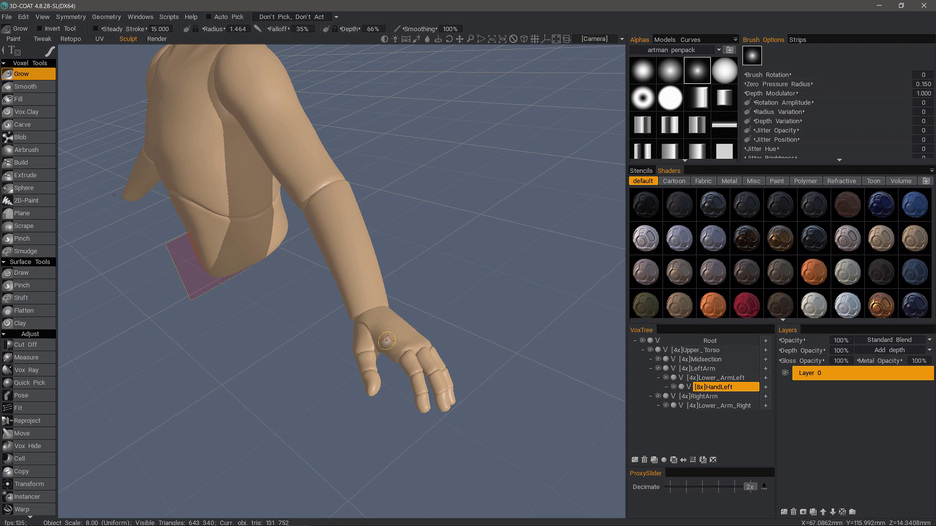
left_click(684, 461)
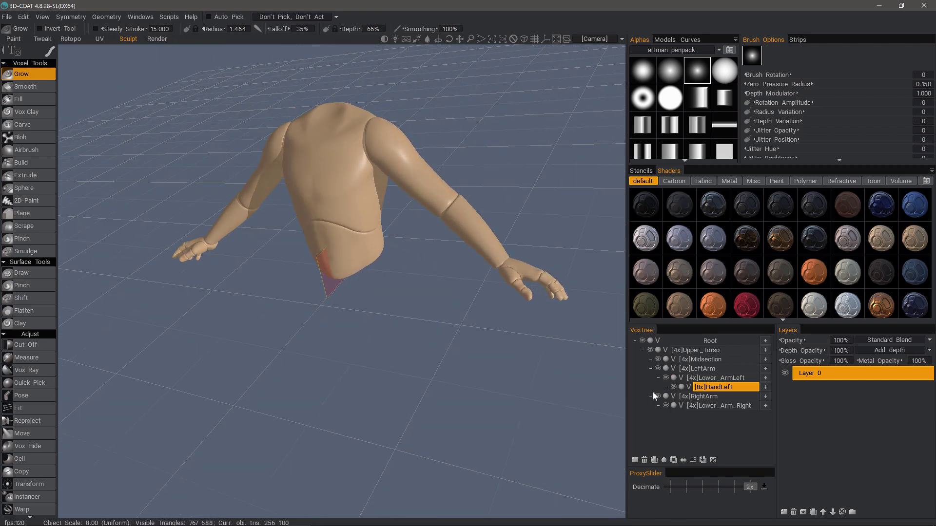
Hide the HandLeft volume and move it out of the arm hierarchy to the root level above Upper_Torso.
left_click(666, 378)
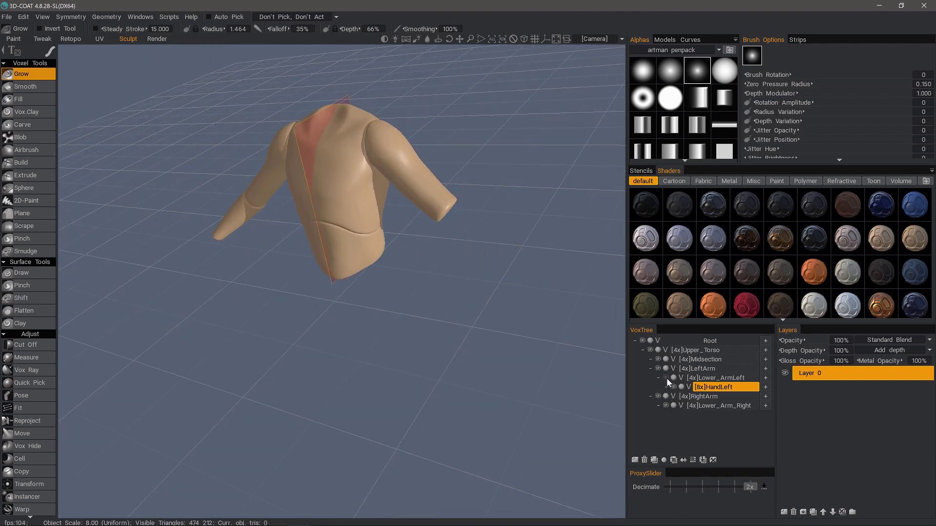
left_click(665, 378)
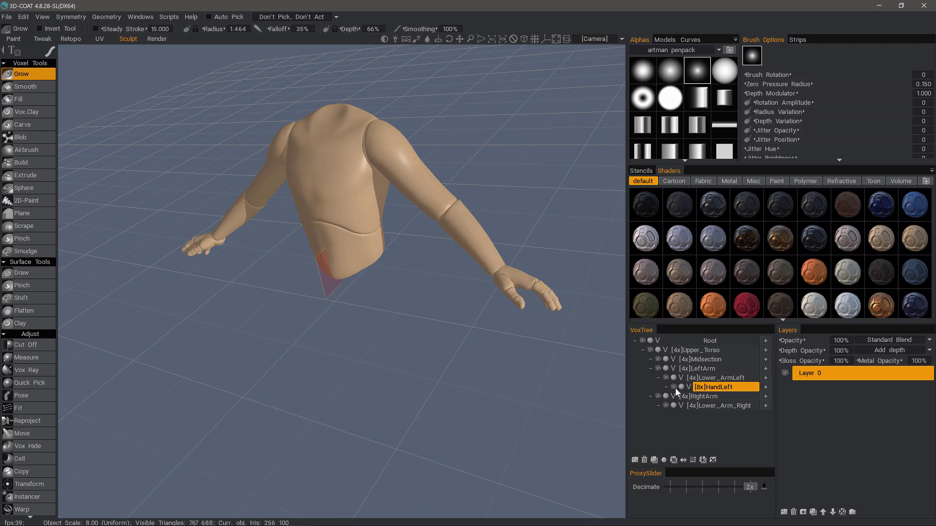
left_click(674, 388)
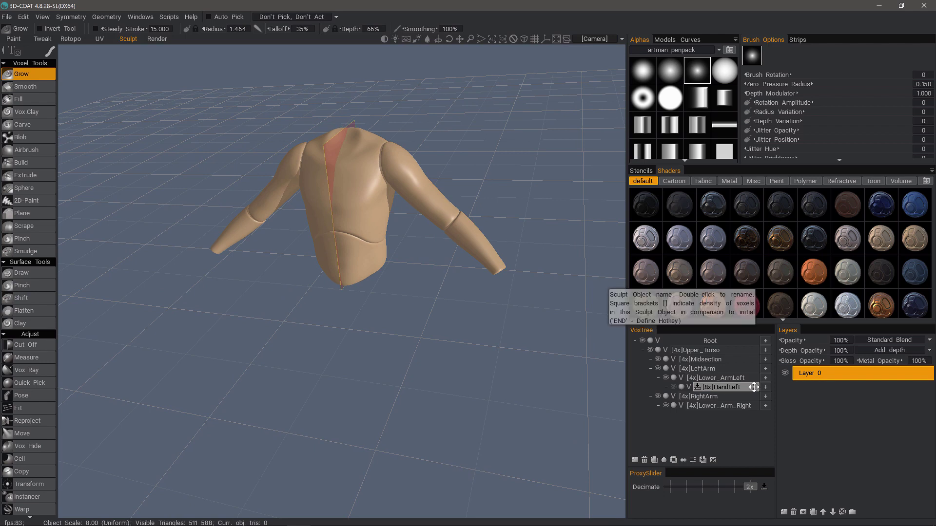
left_click_drag(754, 388, 746, 350)
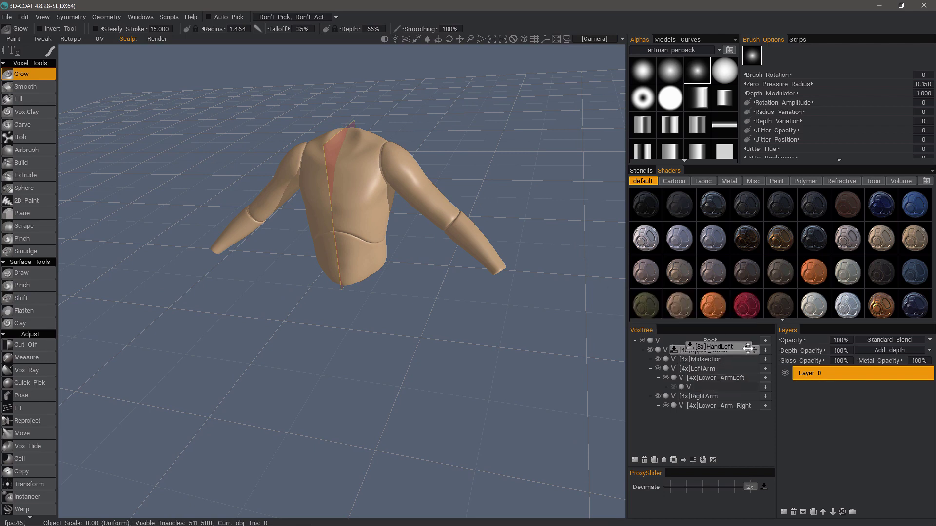
left_click_drag(748, 348, 749, 351)
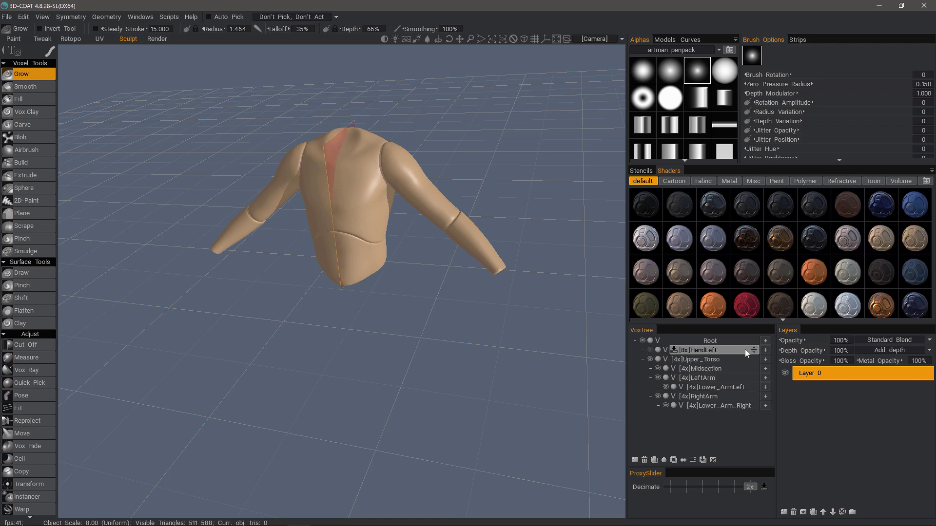
left_click(698, 352)
right_click(700, 351)
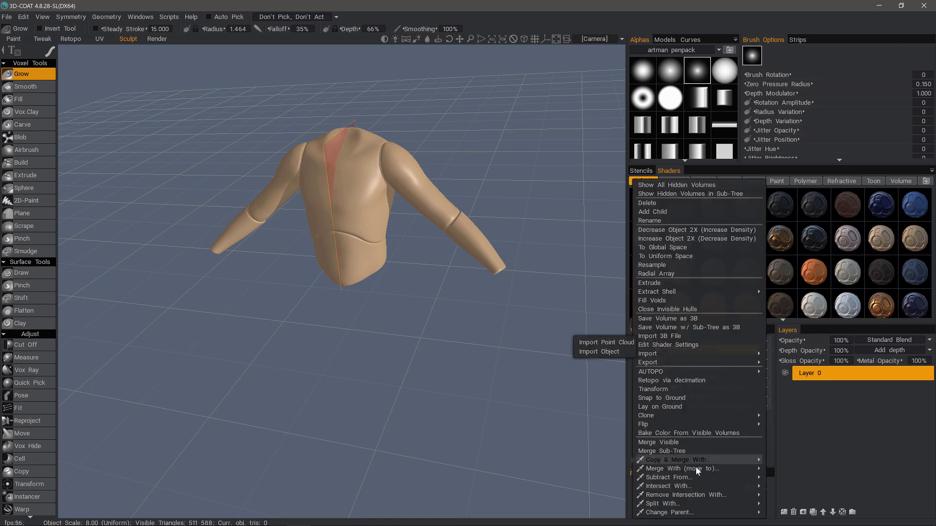
left_click(499, 305)
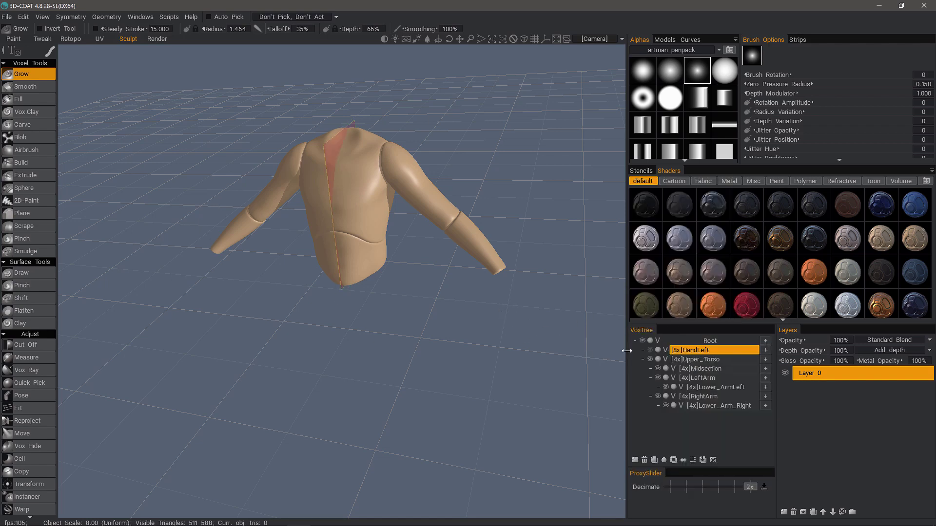
Select the Upper_Torso volume and turn off X-axis mirror symmetry.
left_click(694, 360)
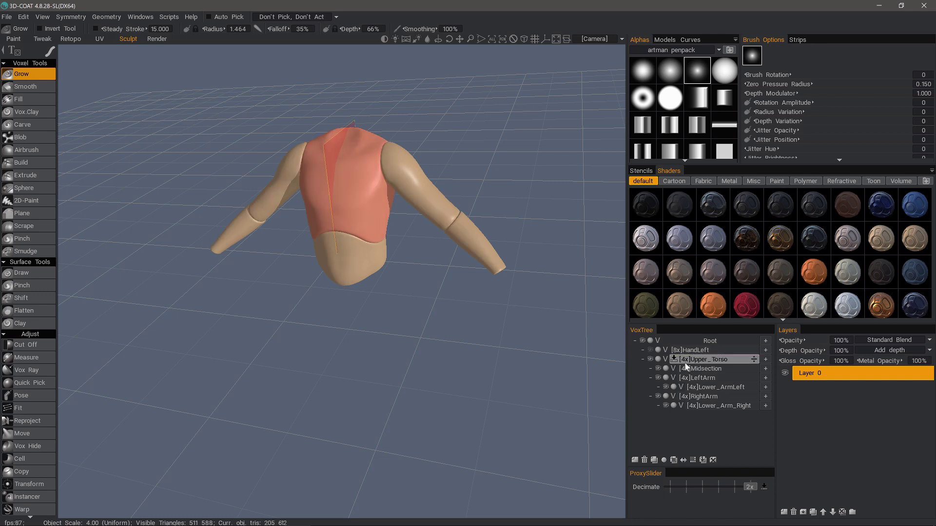
left_click(650, 360)
left_click(650, 360)
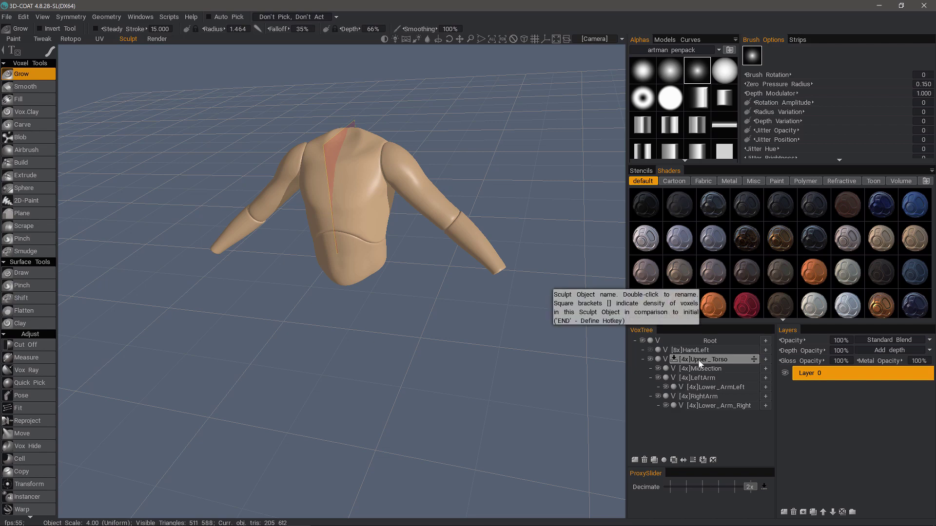
right_click_drag(374, 193, 350, 235)
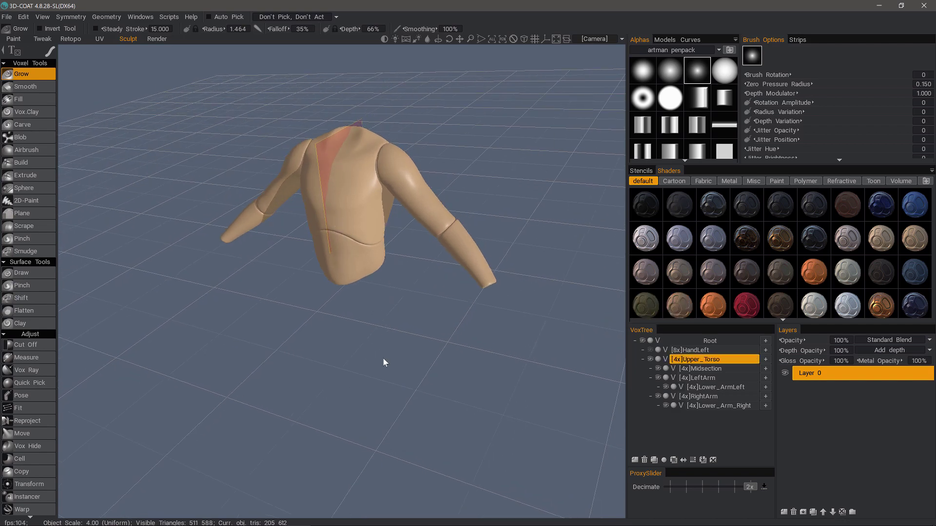
key("s")
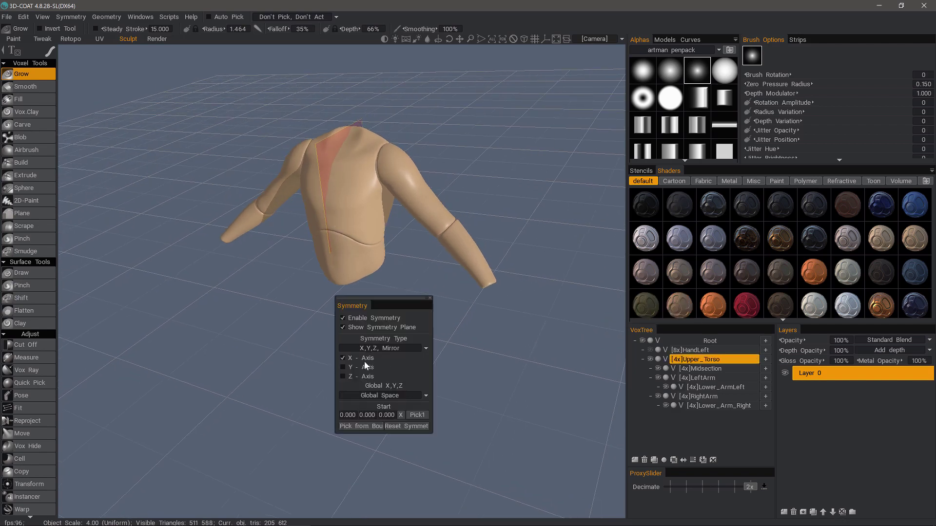
left_click(364, 359)
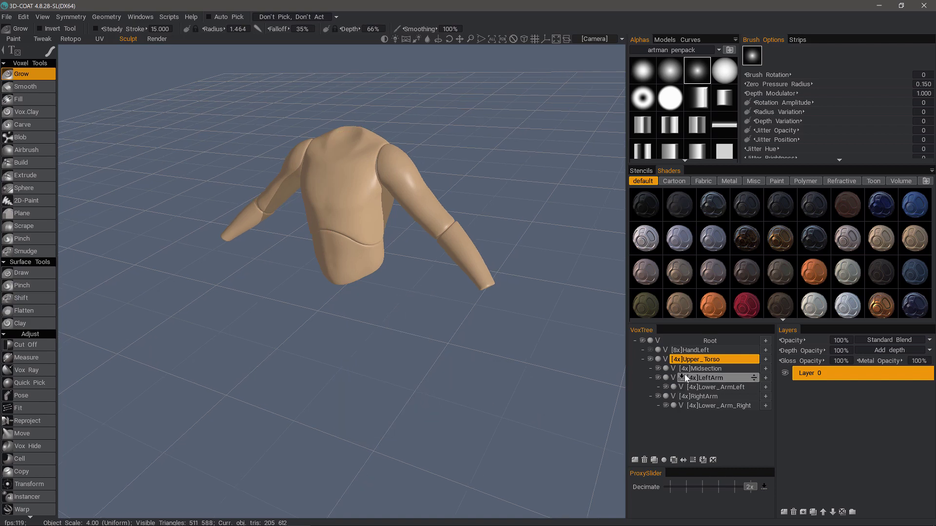
Merge the Upper_Torso sub-tree so the torso, midsection and both arms form one volume.
right_click(700, 364)
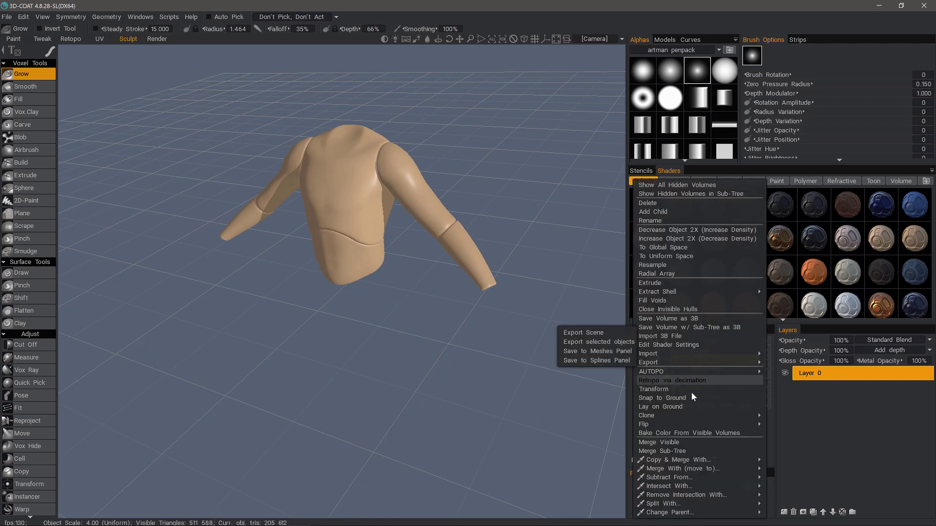
left_click(665, 452)
left_click_drag(490, 412, 629, 317)
left_click(698, 361)
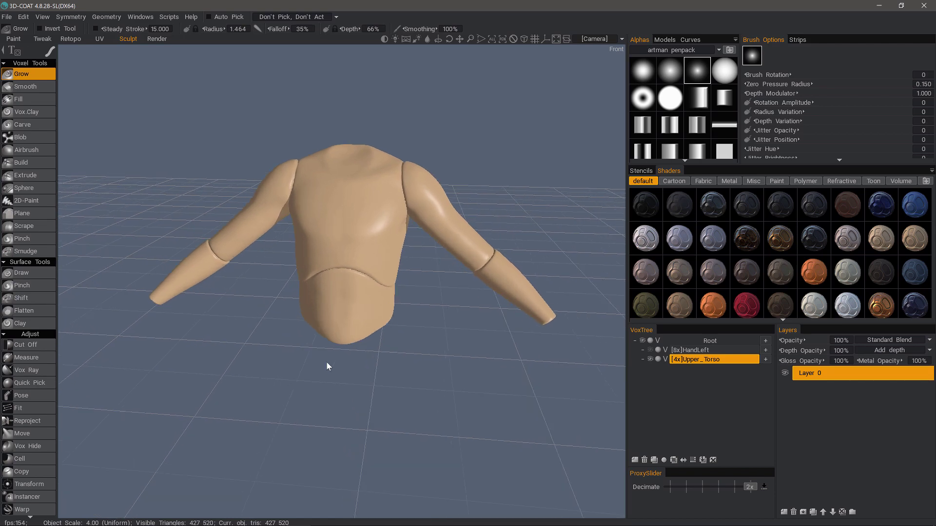
Inspect the jagged seams on the merged Upper_Torso volume and relax the whole object twice with Smooth All.
scroll(340, 358, "up", 5)
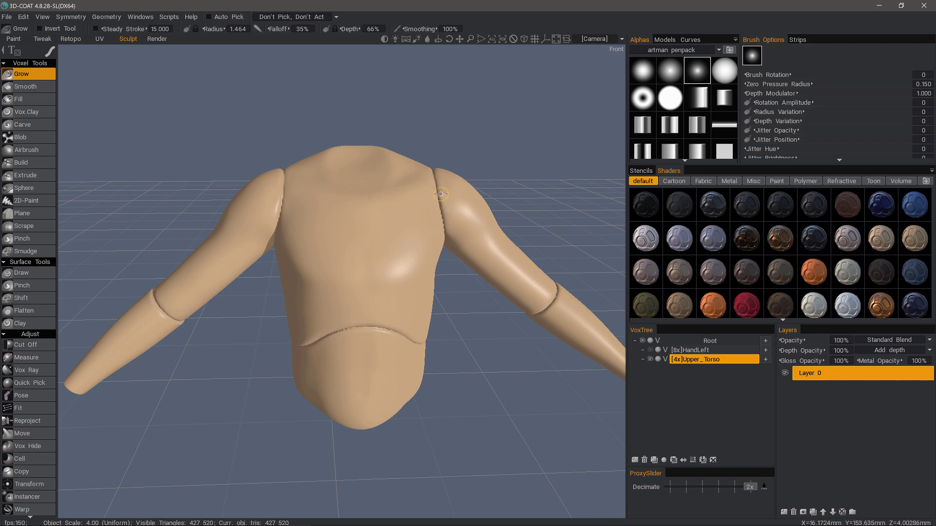
left_click_drag(450, 275, 551, 329)
scroll(388, 342, "up", 2)
scroll(388, 343, "up", 8)
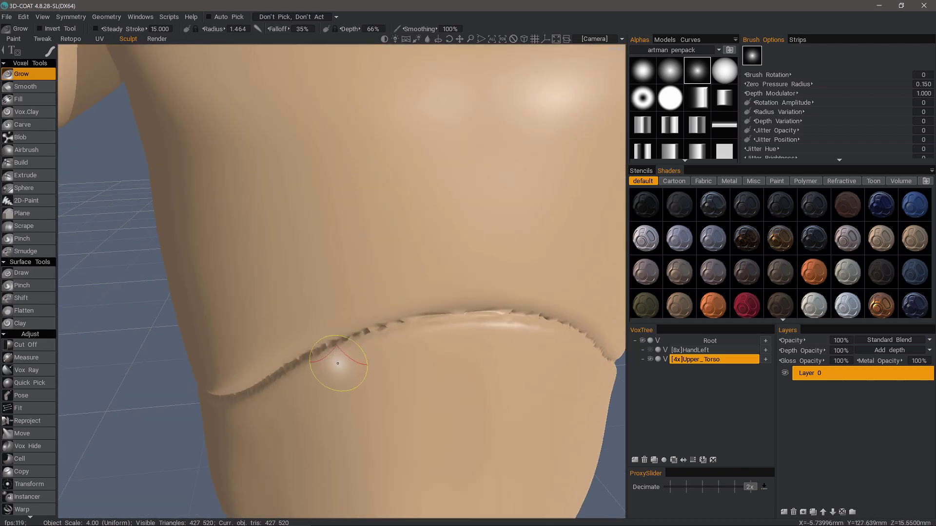
scroll(333, 367, "down", 3)
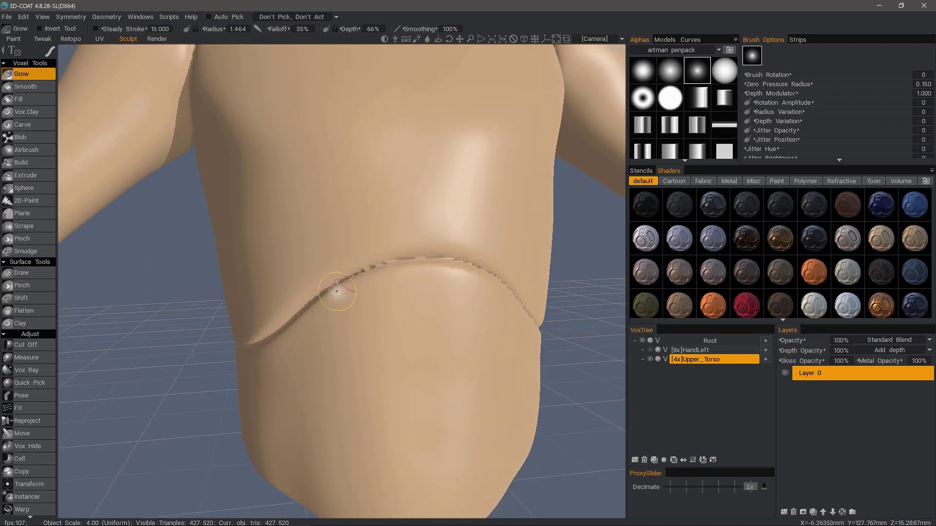
scroll(337, 291, "down", 5)
left_click_drag(246, 86, 208, 262)
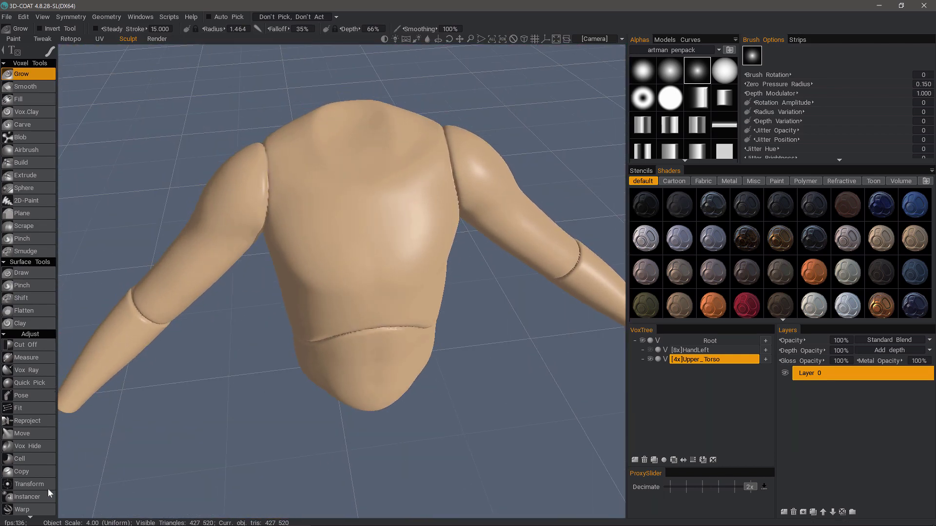
scroll(54, 458, "down", 10)
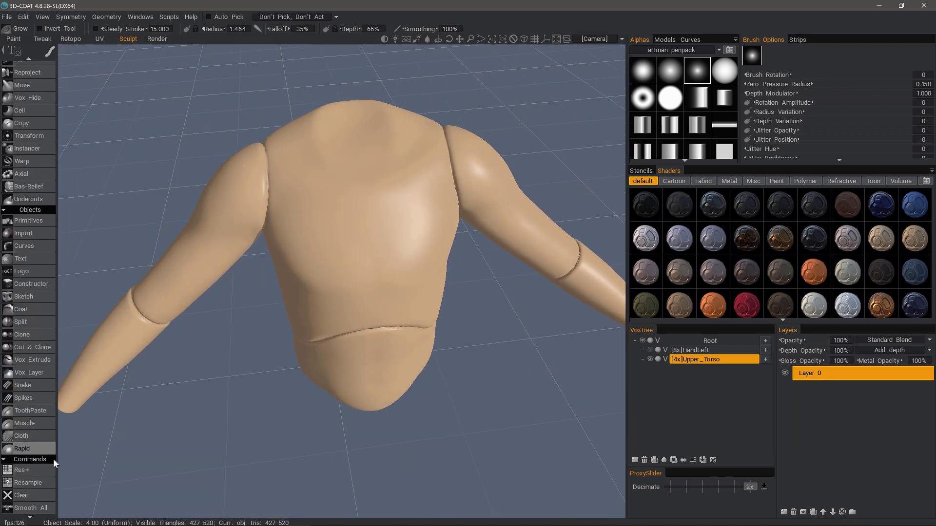
left_click(35, 508)
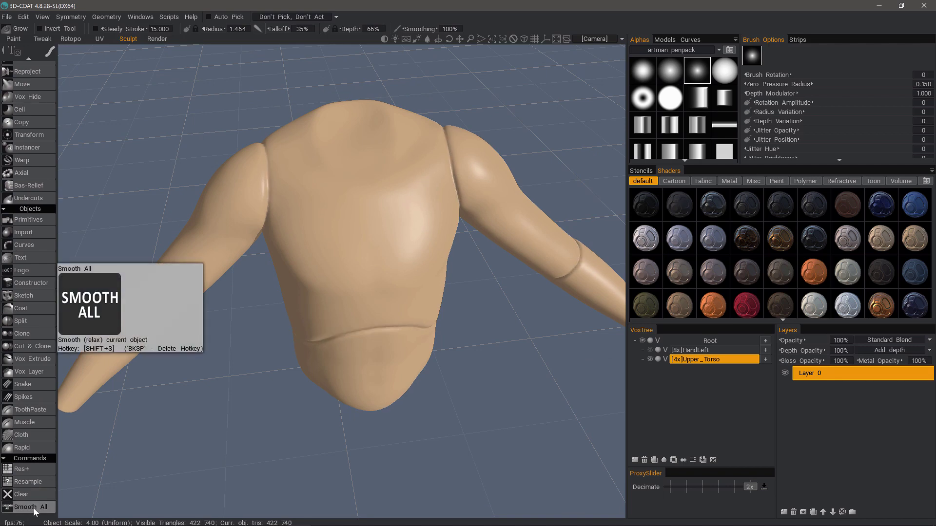
left_click(33, 508)
Choose the voxel Fill tool and set its brush to a radius of 5.317 and a depth of 956%.
mouse_move(63, 488)
left_mouse_down()
mouse_move(121, 438)
mouse_move(457, 394)
mouse_move(380, 293)
mouse_move(178, 131)
mouse_move(73, 97)
left_mouse_up()
scroll(33, 180, "up", 8)
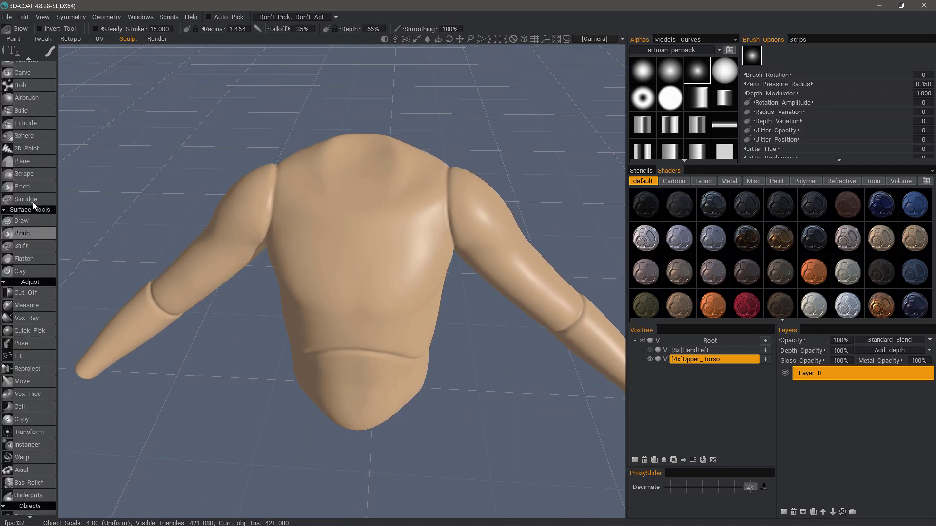
scroll(32, 180, "up", 3)
left_click(30, 100)
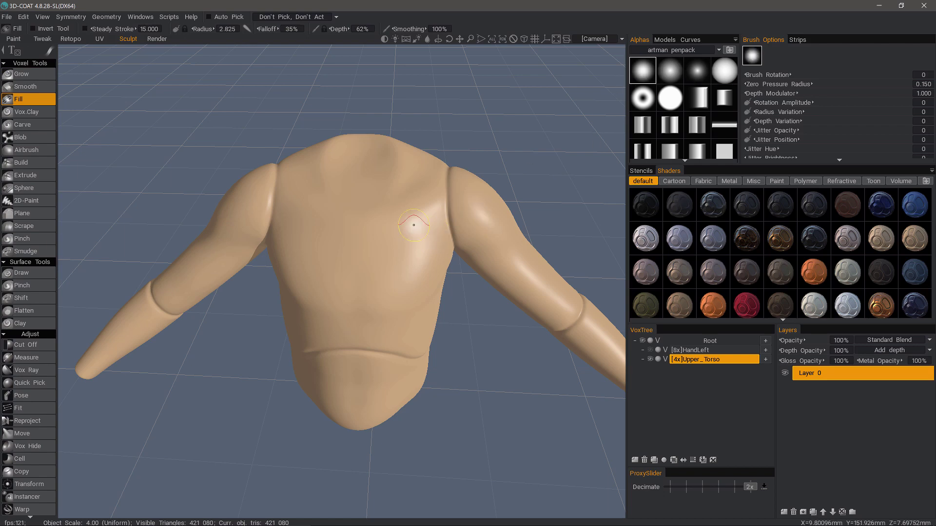
right_click_drag(429, 225, 438, 220)
mouse_move(439, 212)
left_mouse_down("alt")
mouse_move(415, 196)
mouse_move(411, 231)
left_mouse_up("alt")
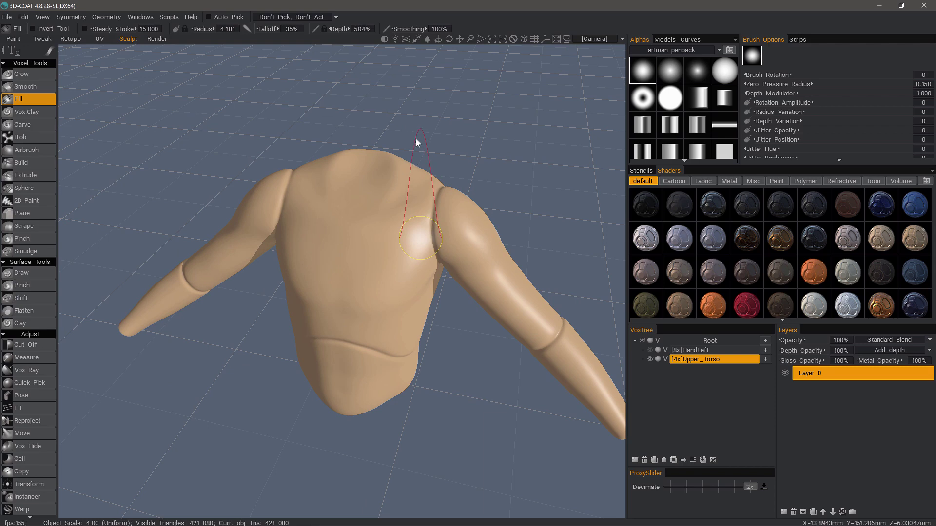
right_click_drag(415, 138, 415, 95)
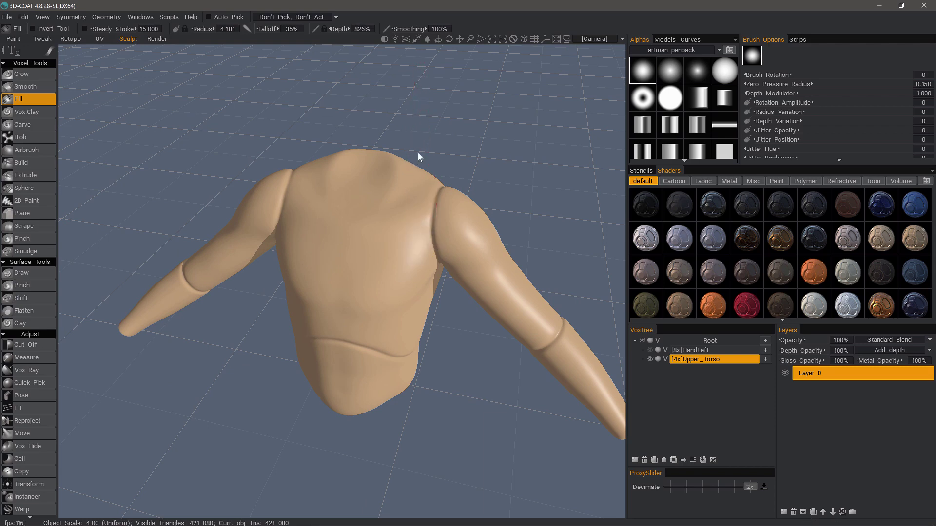
left_click_drag(433, 207, 441, 195, "alt")
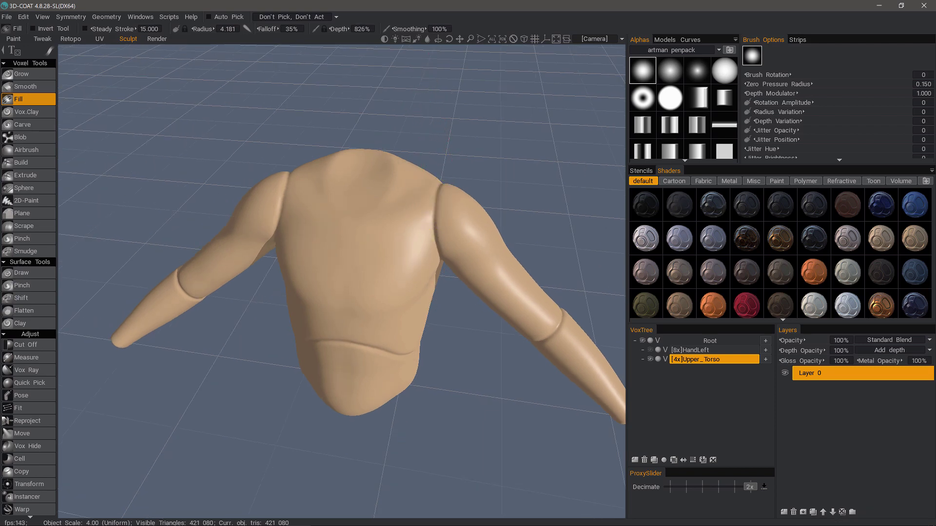
right_click_drag(430, 178, 430, 160)
Try to fill the seam between the torso and the left shoulder without symmetry.
mouse_move(440, 208)
left_mouse_down()
mouse_move(439, 194)
mouse_move(441, 249)
left_mouse_up()
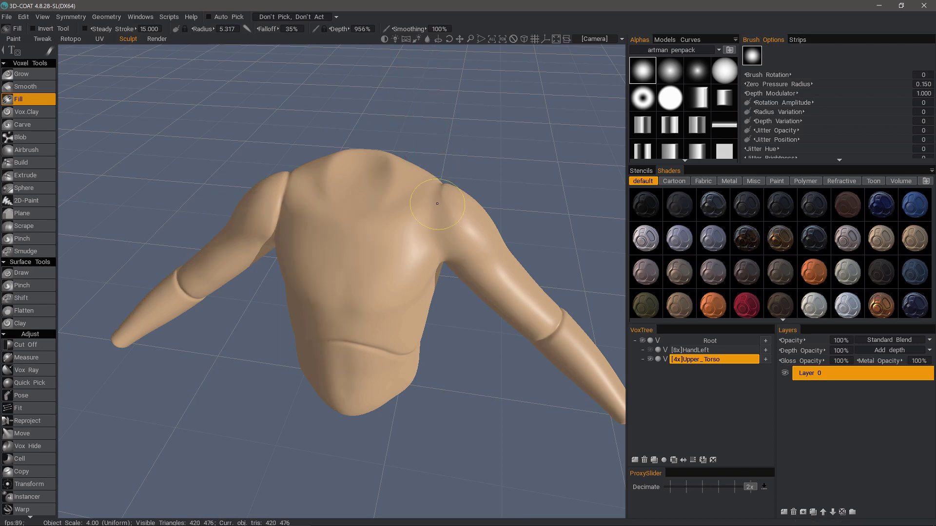
left_click_drag(437, 204, 440, 193)
mouse_move(440, 193)
left_mouse_down("alt")
mouse_move(405, 265)
mouse_move(390, 248)
mouse_move(382, 257)
left_mouse_up("alt")
Turn on X-axis mirror symmetry and fill the shoulder seams and the seam across the midsection.
key("s")
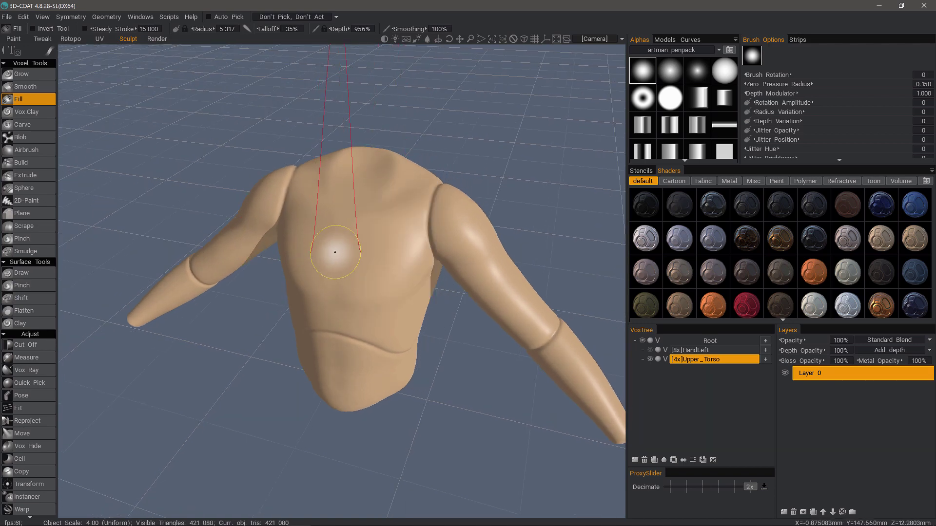
key("s")
left_click(328, 249)
left_click_drag(422, 181, 435, 266)
mouse_move(343, 376)
left_mouse_down()
mouse_move(345, 334)
mouse_move(359, 342)
left_mouse_up()
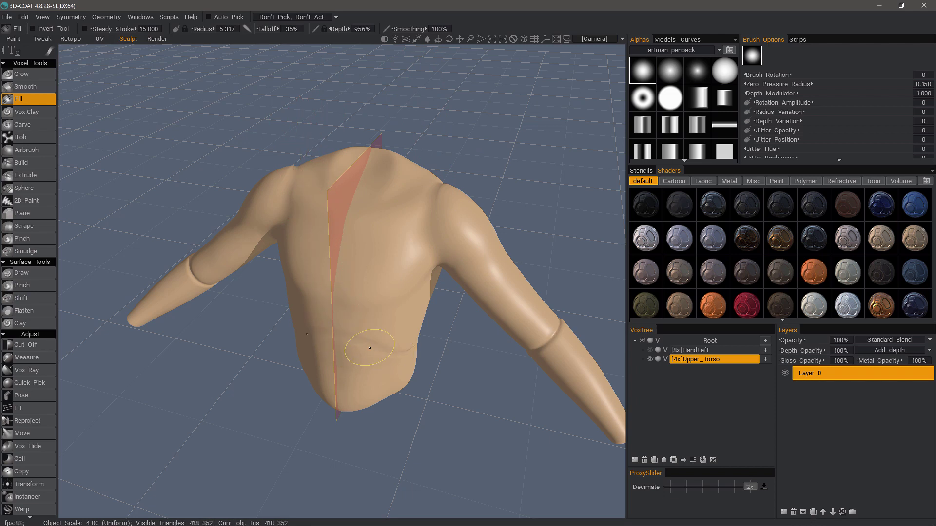
Enlarge the Fill brush radius to 10.758 and even out the remaining midsection and shoulder creases.
right_click_drag(344, 298, 390, 299)
mouse_move(355, 314)
left_mouse_down()
mouse_move(359, 340)
mouse_move(343, 301)
mouse_move(376, 314)
mouse_move(442, 253)
left_mouse_up()
middle_click_drag(442, 254, 433, 252)
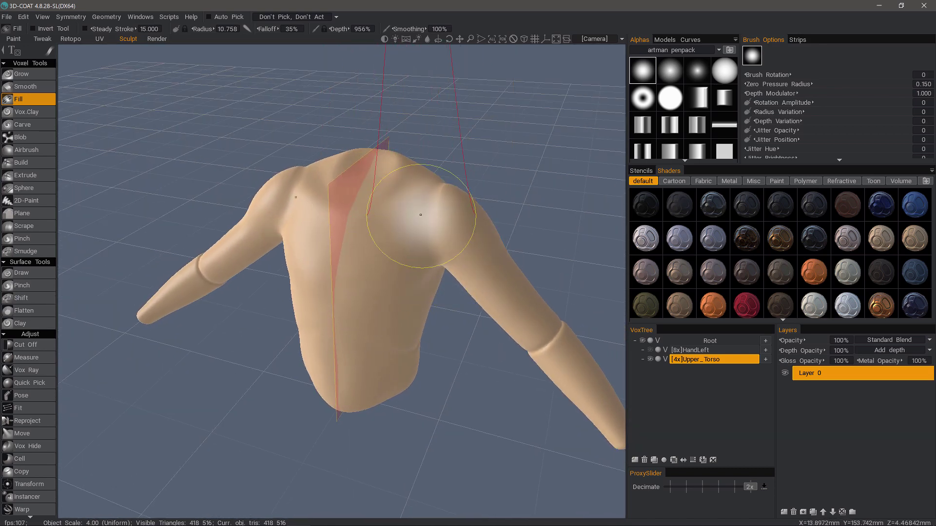
mouse_move(426, 210)
left_mouse_down()
mouse_move(431, 188)
mouse_move(444, 200)
left_mouse_up()
Reduce the Fill brush radius to 5.973 and fill the elbow seams on both arms until they blend smoothly.
left_click(114, 15)
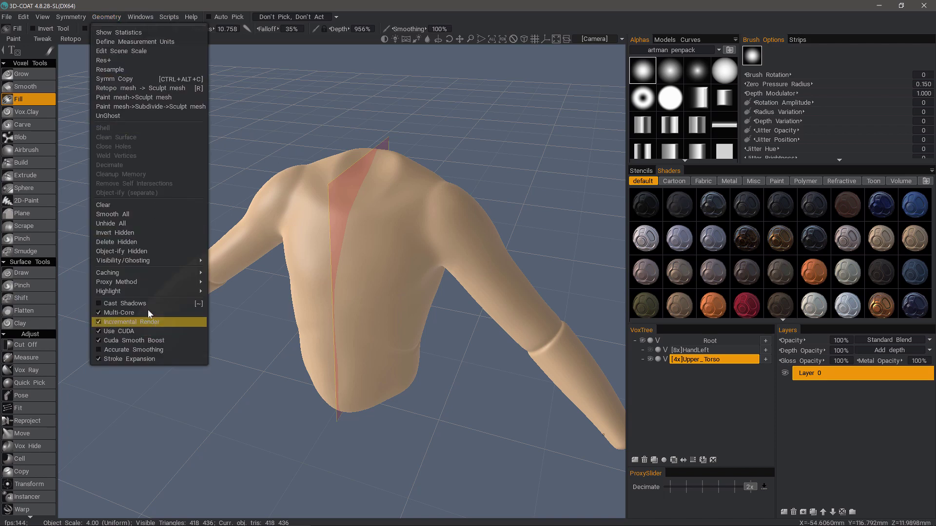
left_click_drag(505, 353, 480, 349)
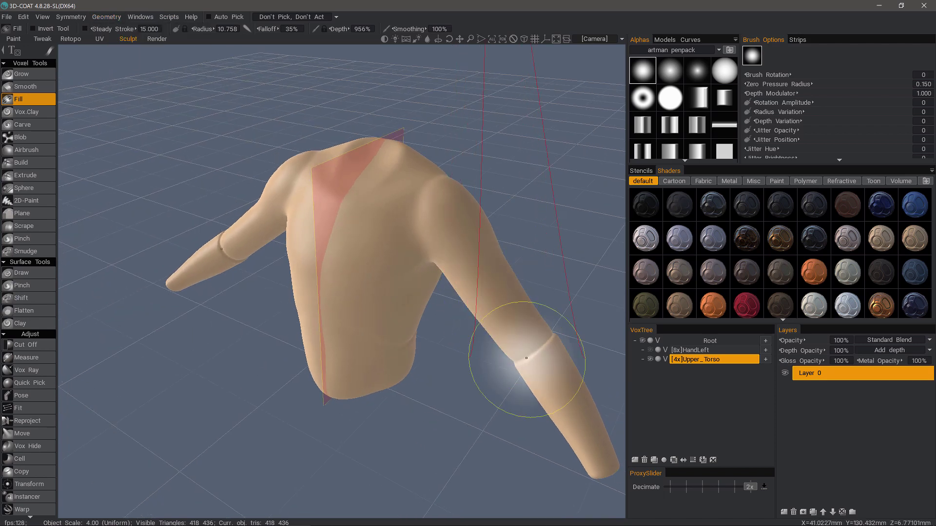
right_click_drag(532, 356, 511, 344)
mouse_move(533, 335)
left_mouse_down("alt")
mouse_move(508, 340)
mouse_move(339, 324)
mouse_move(241, 293)
mouse_move(225, 308)
mouse_move(180, 273)
left_mouse_up("alt")
mouse_move(326, 236)
left_mouse_down("alt")
mouse_move(313, 212)
mouse_move(292, 226)
mouse_move(192, 227)
mouse_move(226, 209)
mouse_move(299, 109)
mouse_move(316, 137)
mouse_move(464, 186)
left_mouse_up("alt")
mouse_move(424, 133)
left_mouse_down("alt")
mouse_move(414, 130)
mouse_move(424, 153)
mouse_move(393, 171)
mouse_move(417, 210)
mouse_move(437, 217)
left_mouse_up("alt")
mouse_move(441, 219)
left_mouse_down()
mouse_move(455, 241)
mouse_move(451, 195)
mouse_move(439, 215)
left_mouse_up()
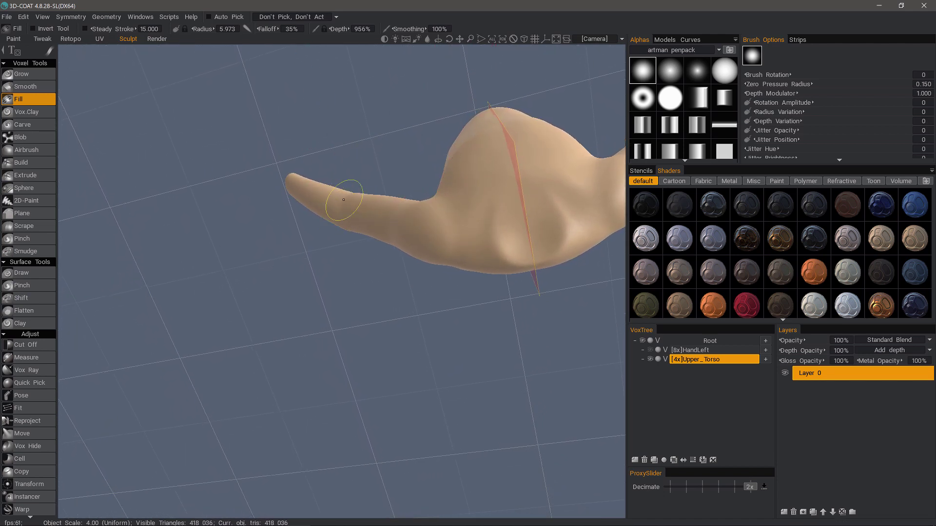
left_click_drag(344, 200, 372, 254, "alt")
left_click_drag(392, 291, 303, 251, "alt")
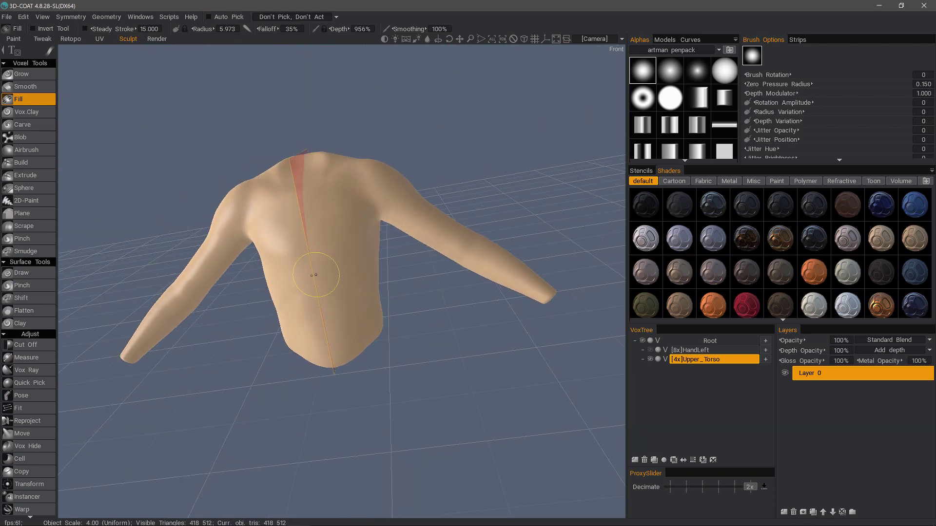
left_click_drag(344, 290, 424, 278, "alt")
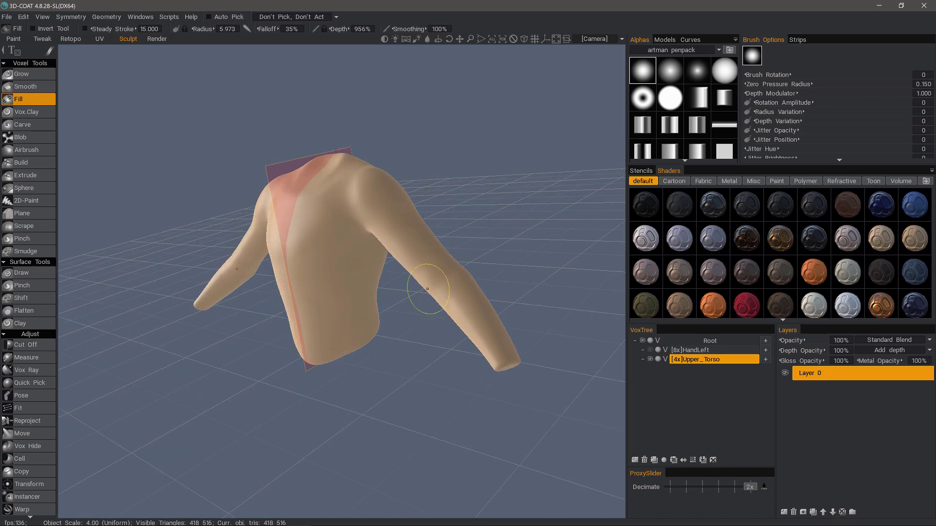
left_click_drag(382, 234, 459, 270, "alt")
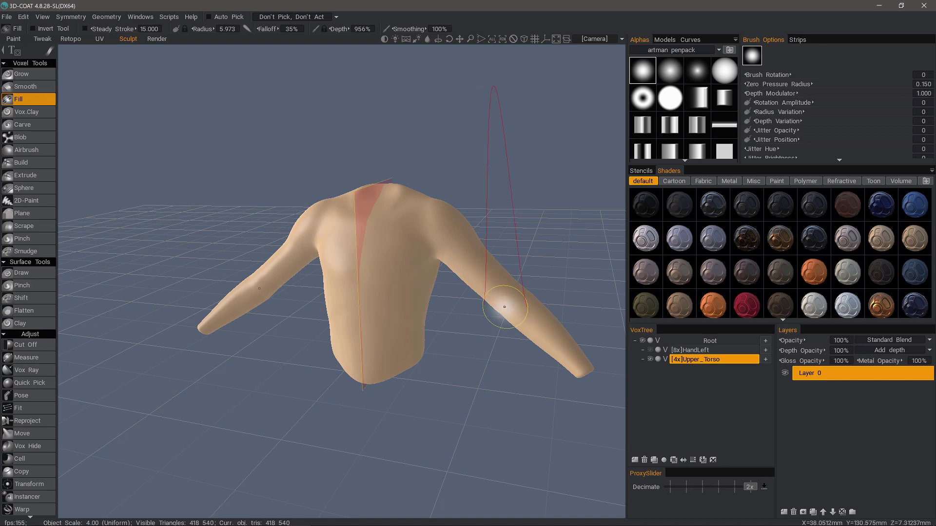
left_click_drag(377, 431, 369, 425)
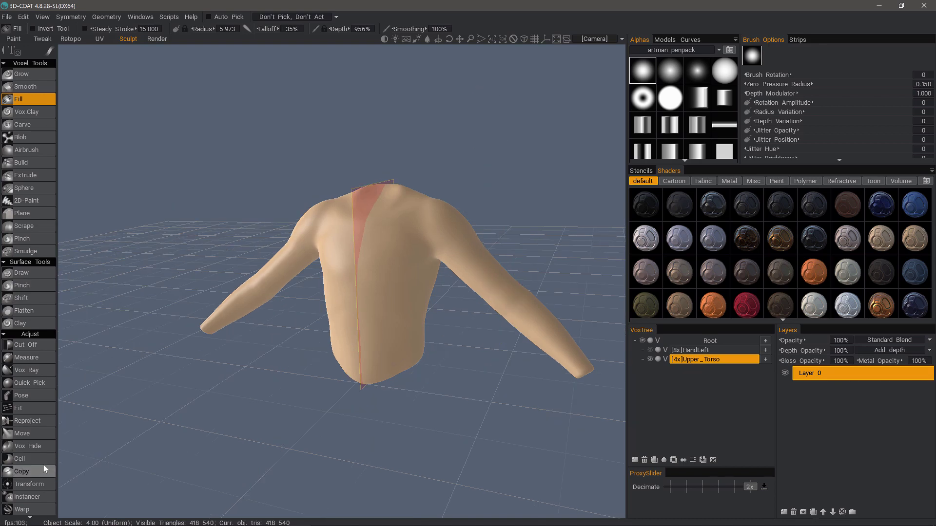
Reshape the lower front edge of the torso with the Move tool at a brush radius of 11.711.
scroll(43, 439, "down", 5)
left_click(34, 335)
middle_click_drag(98, 337, 359, 359)
mouse_move(358, 360)
right_mouse_down()
mouse_move(376, 359)
mouse_move(367, 361)
right_mouse_up()
mouse_move(351, 364)
left_mouse_down()
mouse_move(376, 360)
mouse_move(317, 368)
mouse_move(330, 375)
mouse_move(319, 377)
left_mouse_up()
middle_click_drag(318, 376, 349, 372)
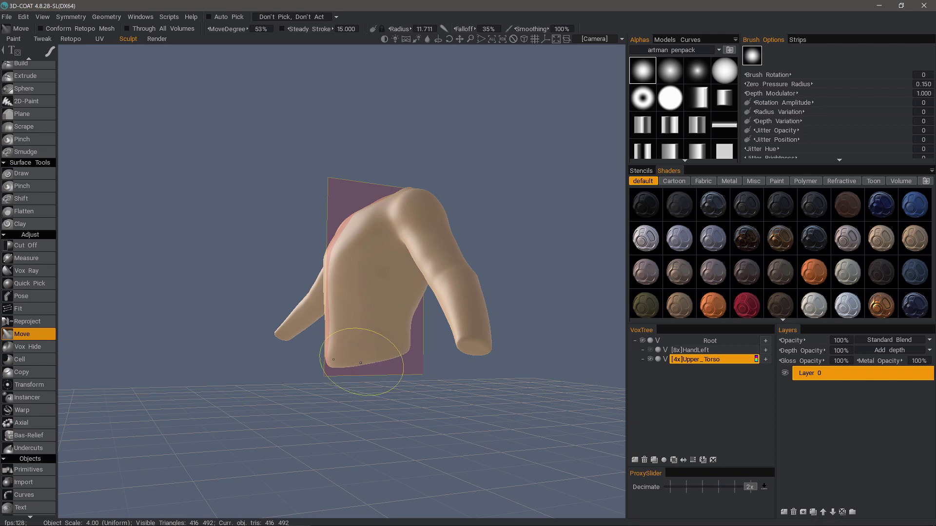
mouse_move(360, 363)
left_mouse_down()
mouse_move(336, 366)
mouse_move(345, 365)
left_mouse_up()
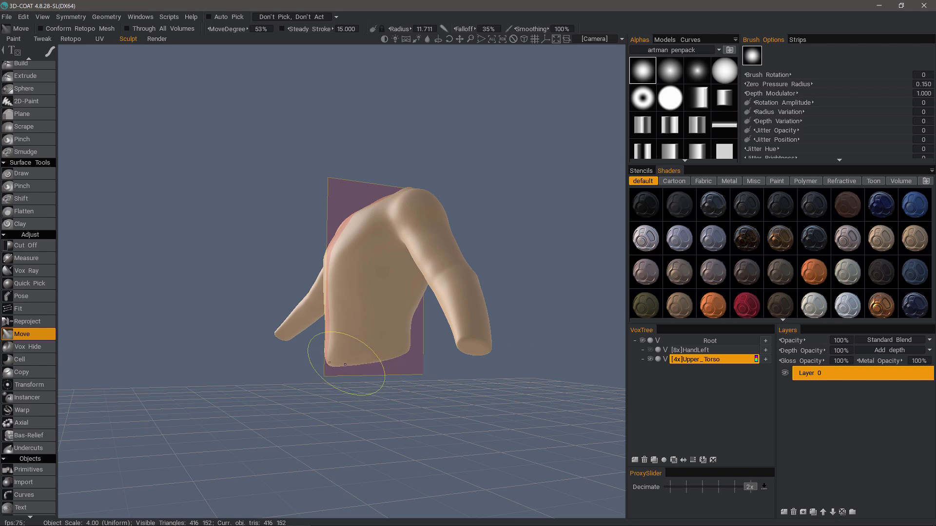
mouse_move(345, 365)
middle_mouse_down()
mouse_move(334, 372)
mouse_move(341, 375)
middle_mouse_up()
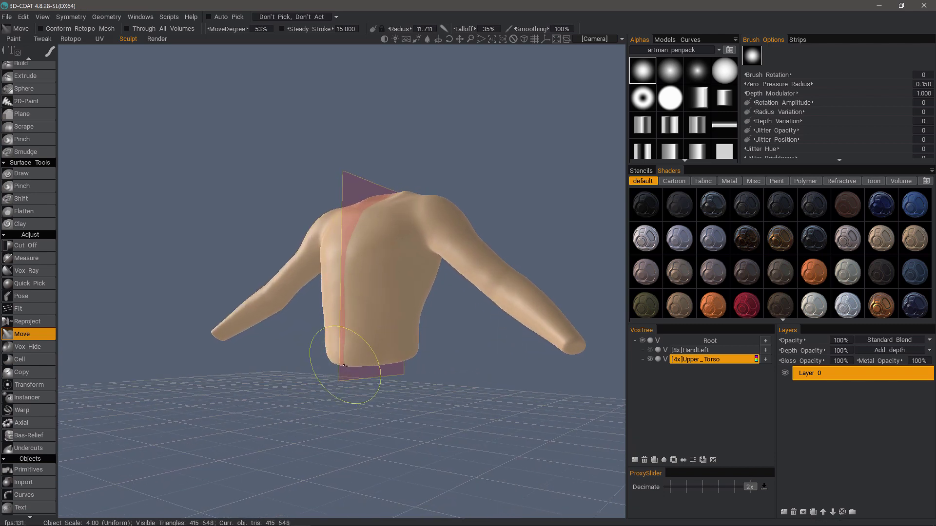
left_click_drag(383, 406, 422, 427)
right_click_drag(421, 427, 513, 359)
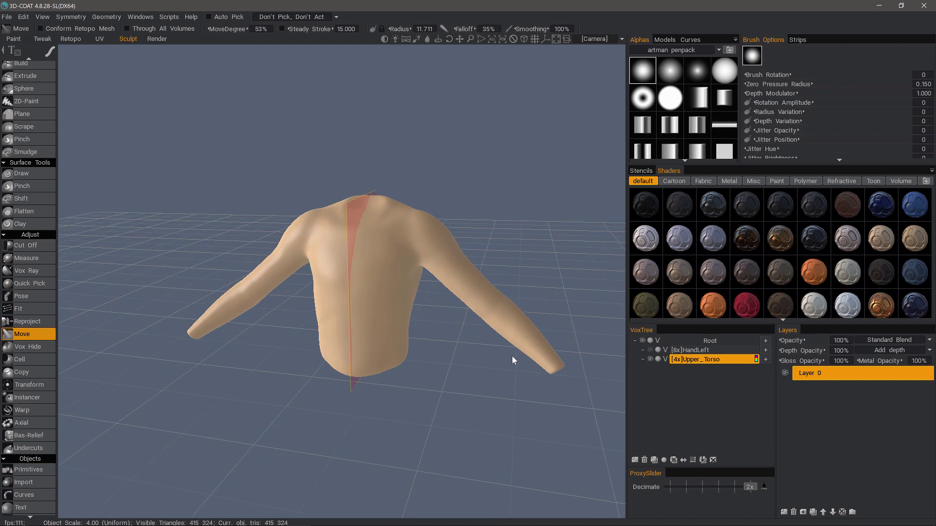
Start AUTOPO on Upper_Torso with 2500 required polygons and Best Quality, Slowest, leaving the density painting stage without marked areas.
right_click(698, 359)
mouse_move(667, 373)
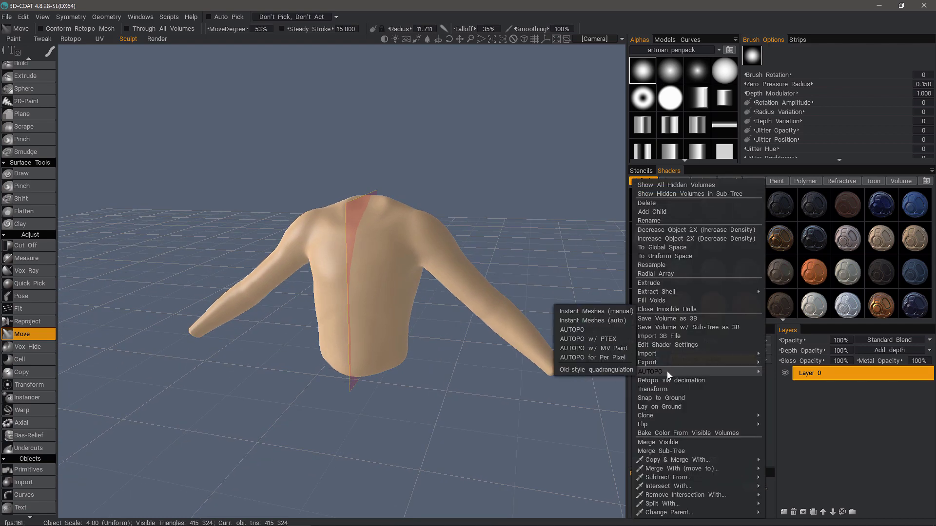
left_click(589, 332)
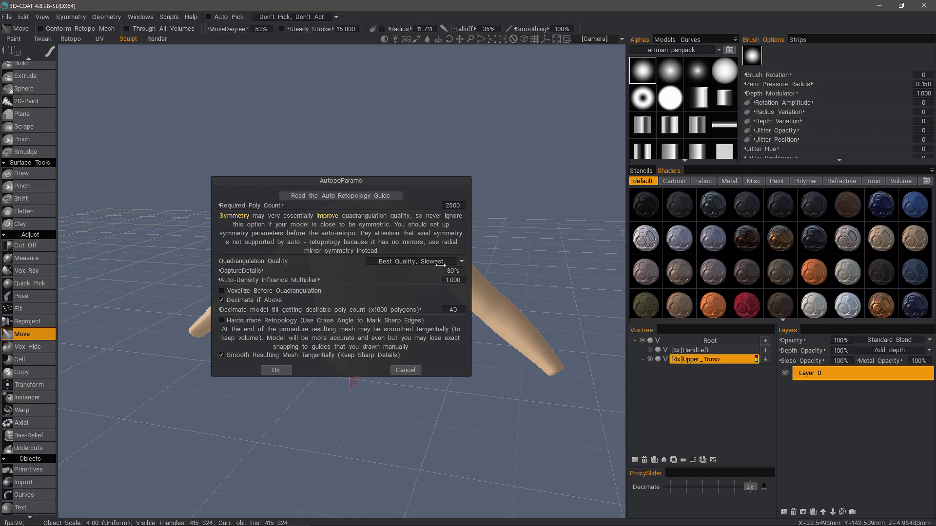
left_click(276, 370)
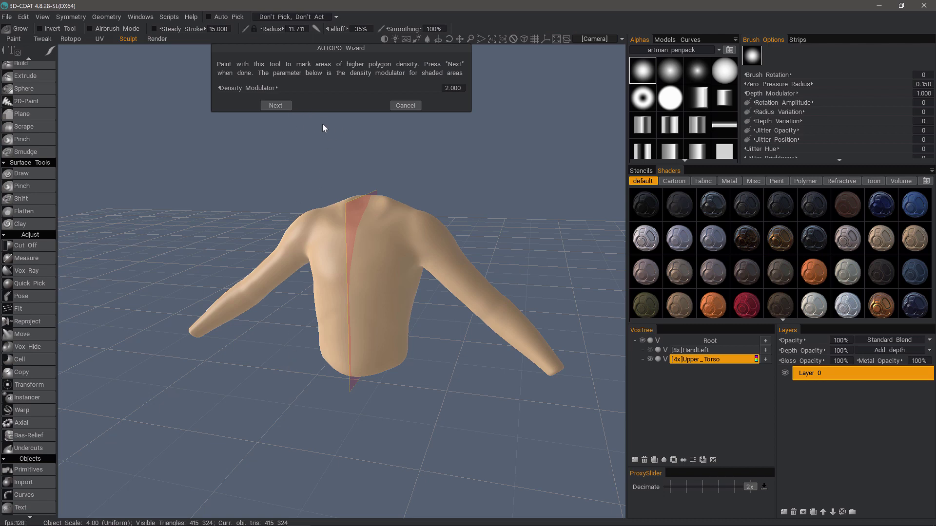
right_click_drag(374, 214, 358, 210)
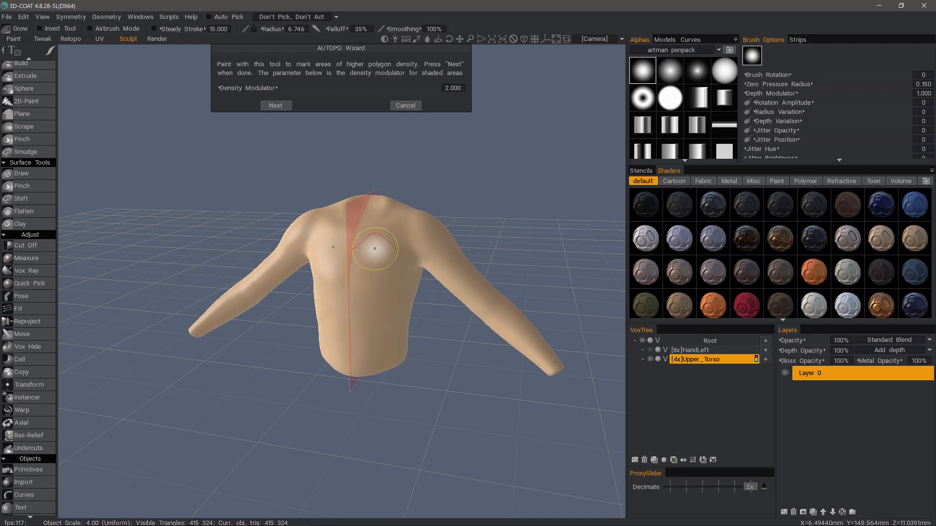
left_click(276, 106)
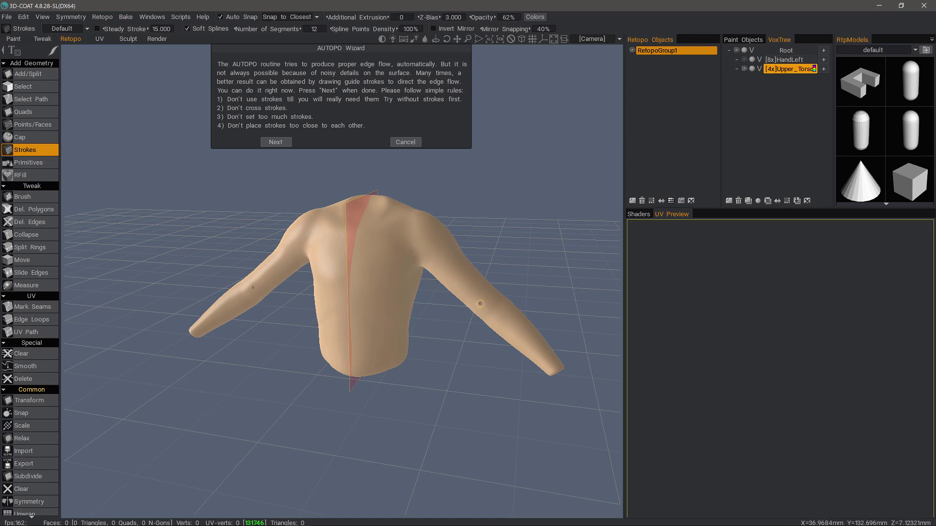
Draw a guide stroke along one half of the neckline, from the front centre around to the back.
mouse_move(491, 295)
left_mouse_down("alt")
mouse_move(380, 224)
mouse_move(429, 276)
mouse_move(346, 350)
mouse_move(385, 356)
mouse_move(425, 339)
mouse_move(442, 314)
mouse_move(440, 295)
left_mouse_up("alt")
left_click_drag(446, 331, 439, 311, "alt")
mouse_move(440, 308)
middle_mouse_down()
mouse_move(398, 304)
mouse_move(395, 319)
mouse_move(410, 219)
middle_mouse_up()
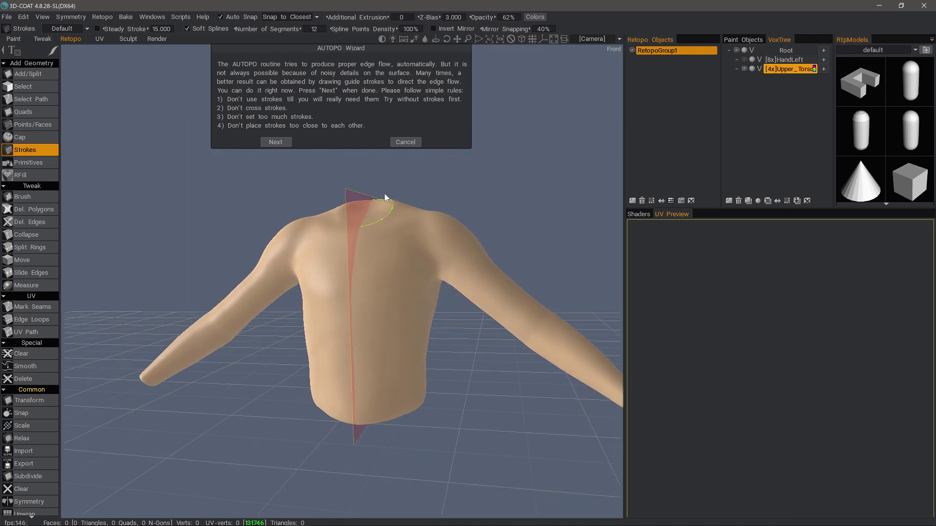
mouse_move(383, 286)
middle_mouse_down()
mouse_move(419, 312)
mouse_move(406, 356)
middle_mouse_up()
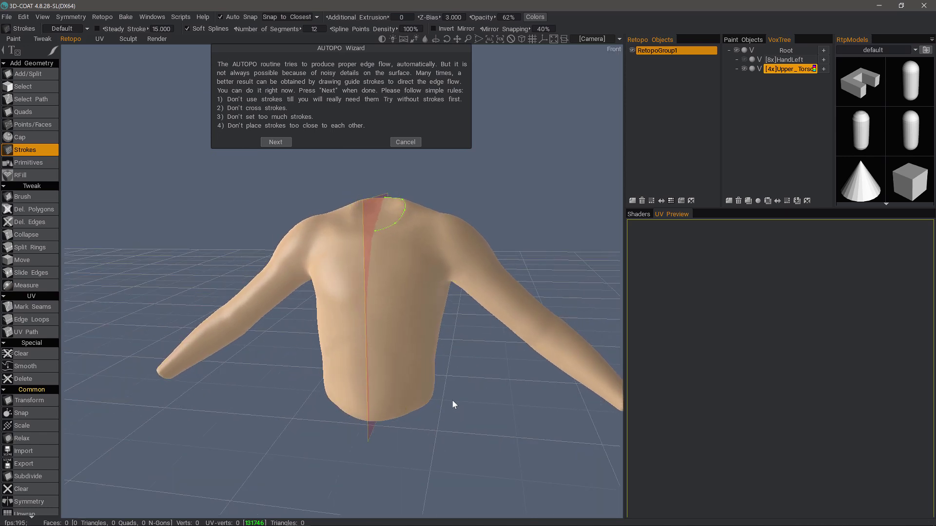
middle_click_drag(467, 375, 476, 380)
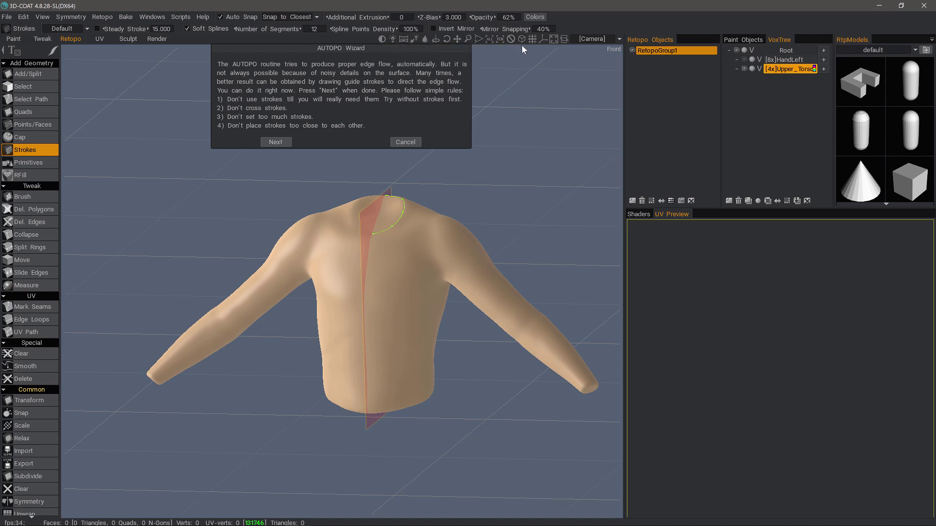
In the orthographic front view, cut two guide strokes across one arm, at the shoulder joint and on the upper arm.
left_click(589, 41)
key("KP_6")
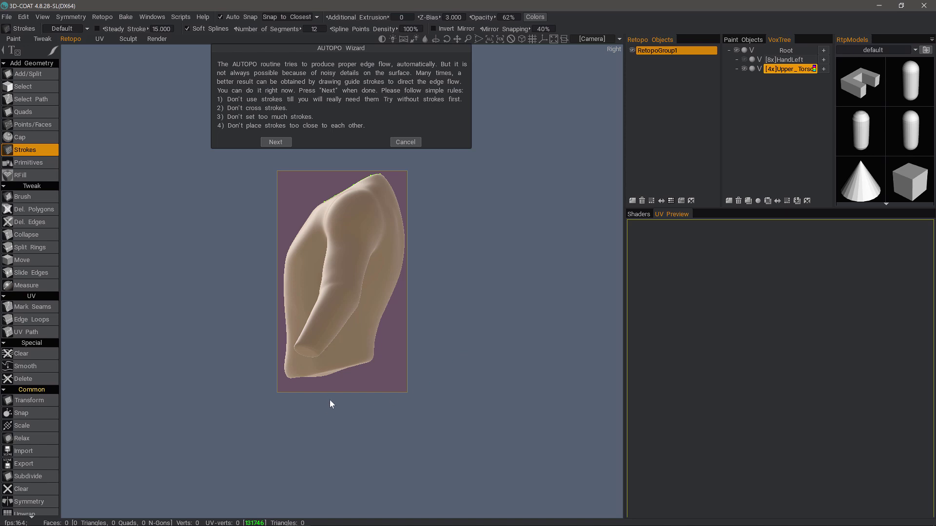
key("KP_2")
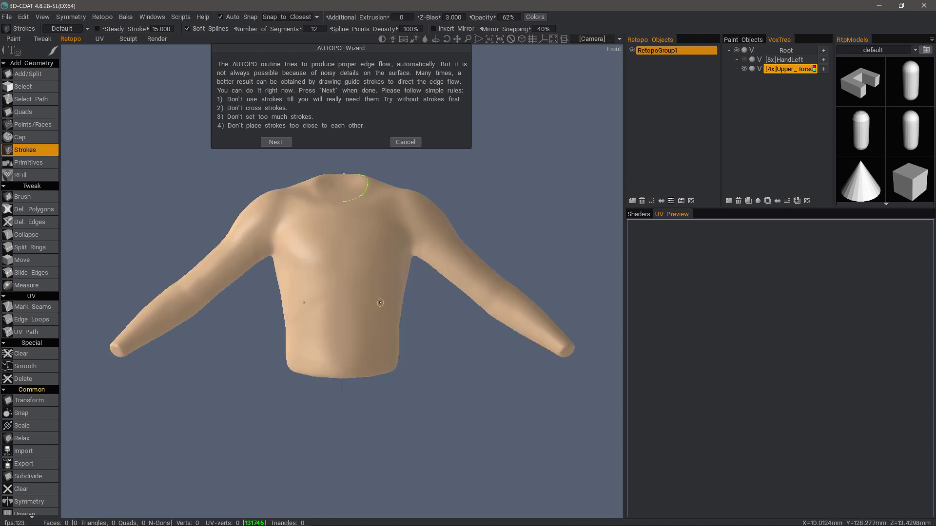
key("Return")
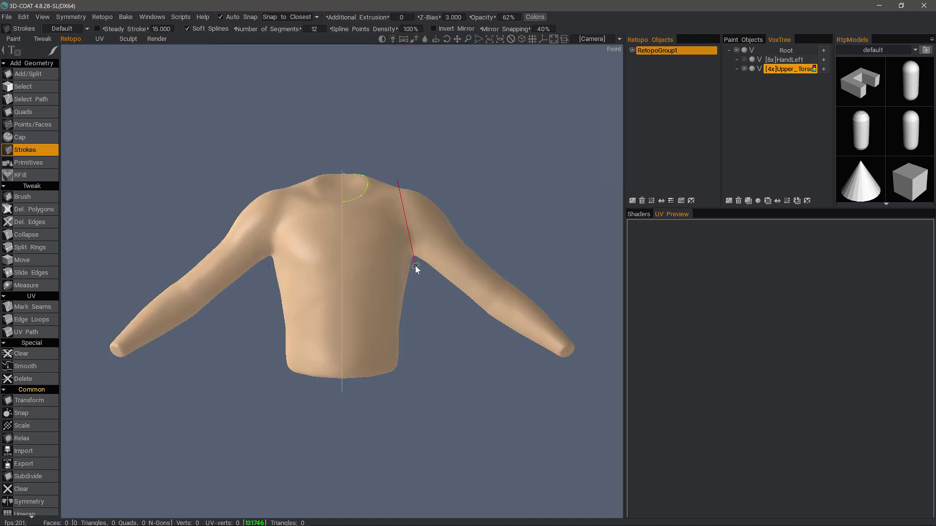
left_click_drag(415, 266, 415, 266)
left_click_drag(451, 211, 434, 229)
left_click(415, 266)
key("Return")
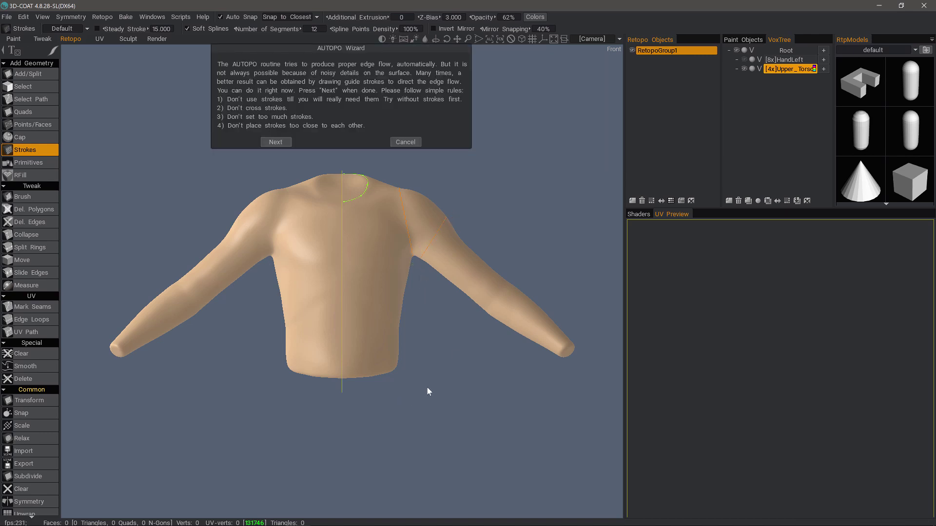
Draw a guide stroke around one half of the torso's bottom edge, from the back centre to the front centre.
left_click_drag(425, 387, 273, 373)
left_click_drag(279, 296, 265, 369)
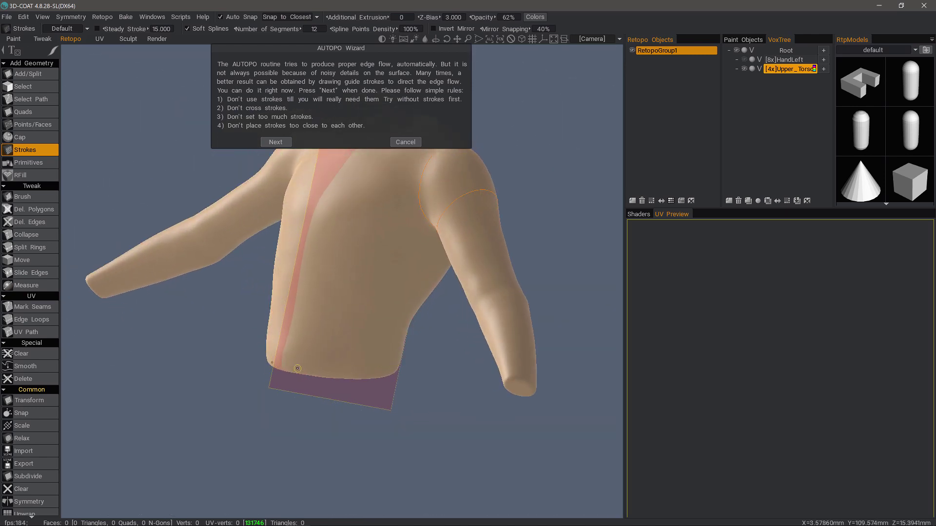
left_click_drag(401, 371, 168, 356)
left_click_drag(369, 365, 311, 343)
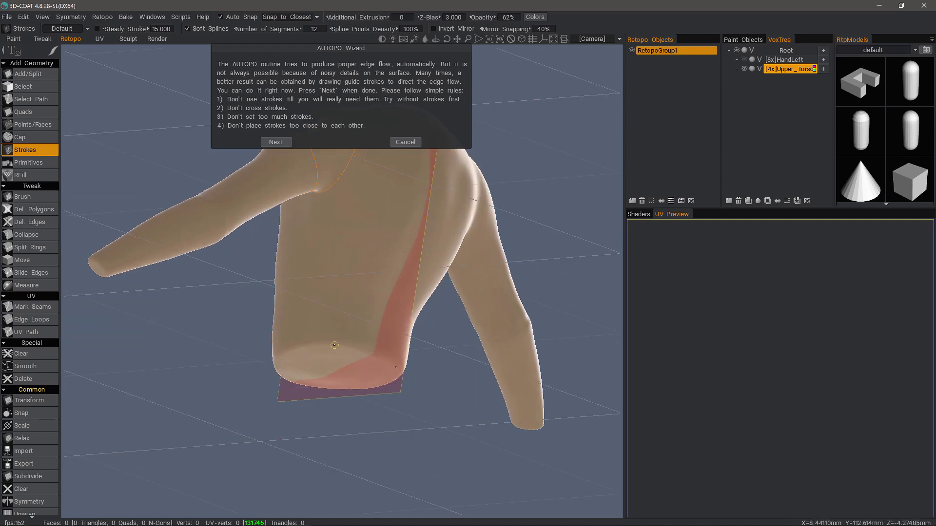
key("Return")
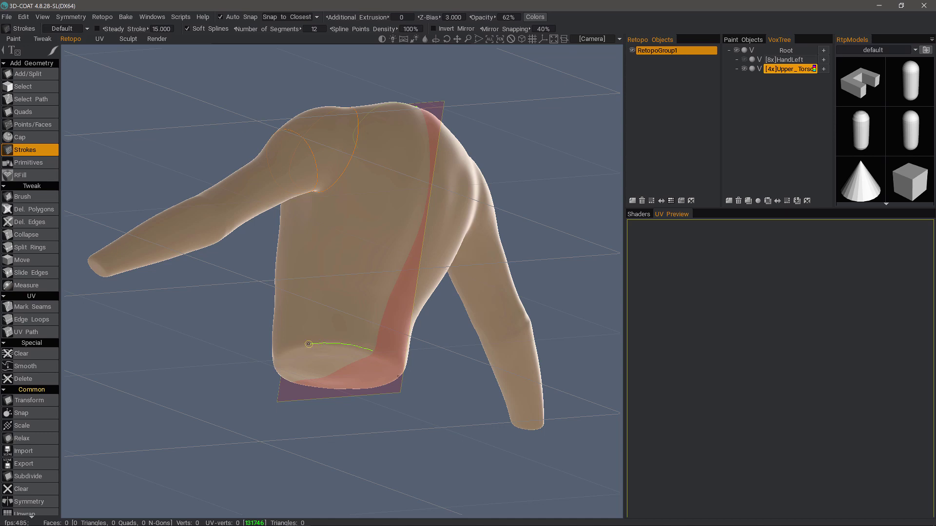
mouse_move(294, 348)
left_mouse_down()
mouse_move(370, 345)
mouse_move(287, 350)
left_mouse_up()
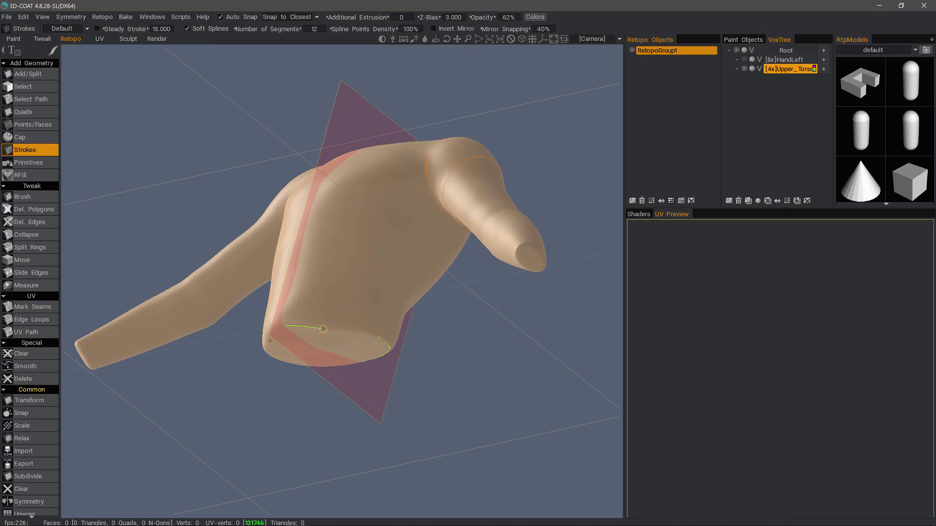
mouse_move(374, 336)
left_mouse_down()
mouse_move(324, 330)
mouse_move(286, 303)
mouse_move(284, 294)
mouse_move(304, 288)
left_mouse_up()
mouse_move(304, 286)
middle_mouse_down()
mouse_move(301, 308)
mouse_move(340, 317)
middle_mouse_up()
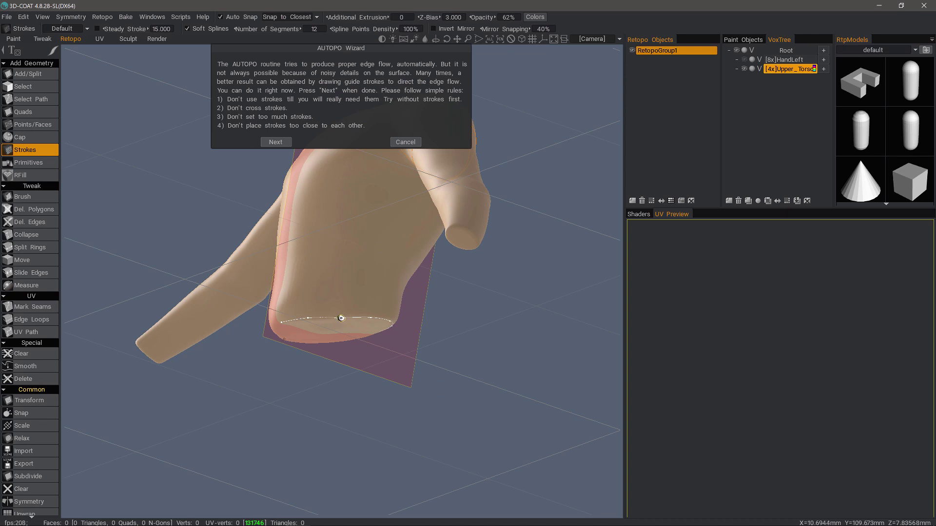
middle_click_drag(281, 321, 282, 324)
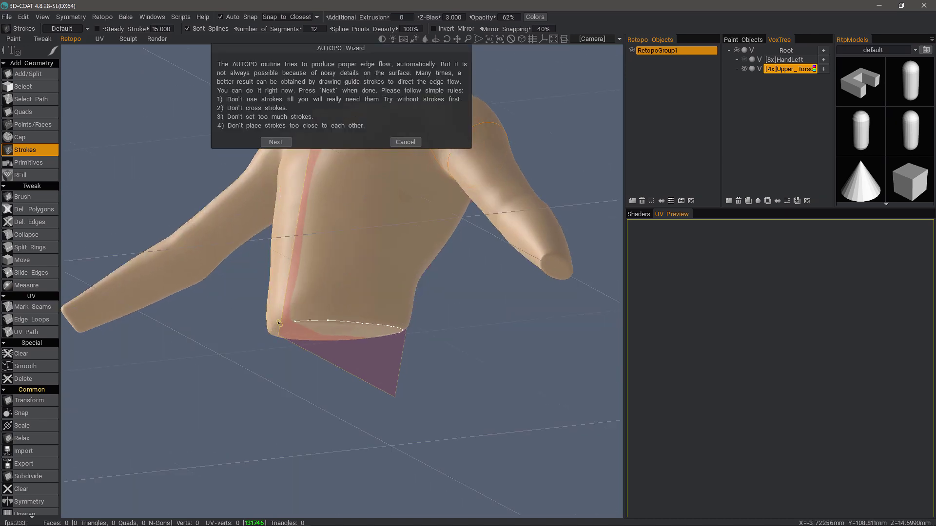
left_click(294, 322)
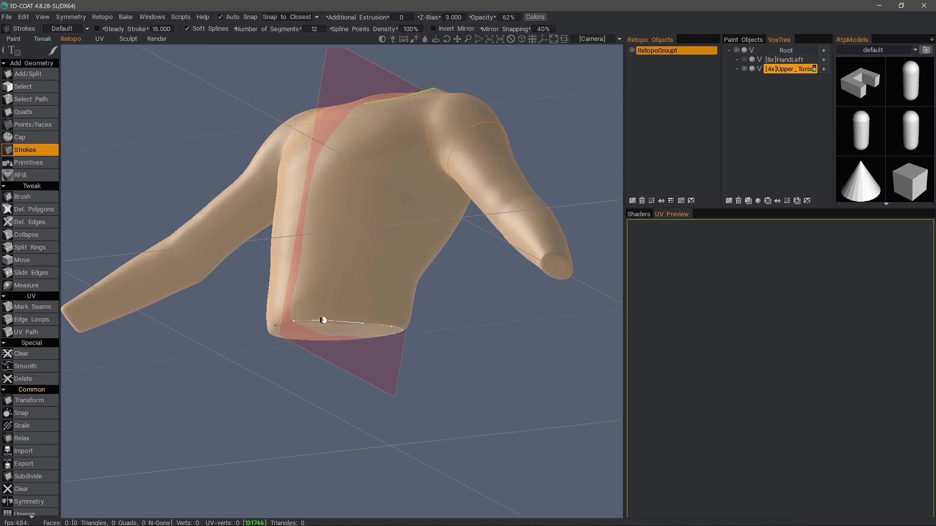
Check the neck, arm and waist guide strokes from all sides and generate the AUTOPO quad mesh.
middle_click_drag(322, 320, 360, 227)
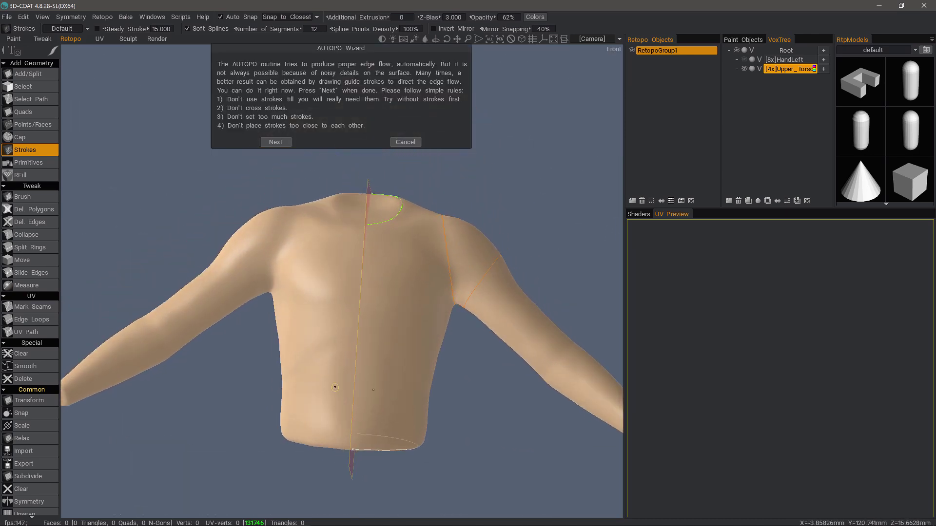
middle_click_drag(336, 422, 397, 299)
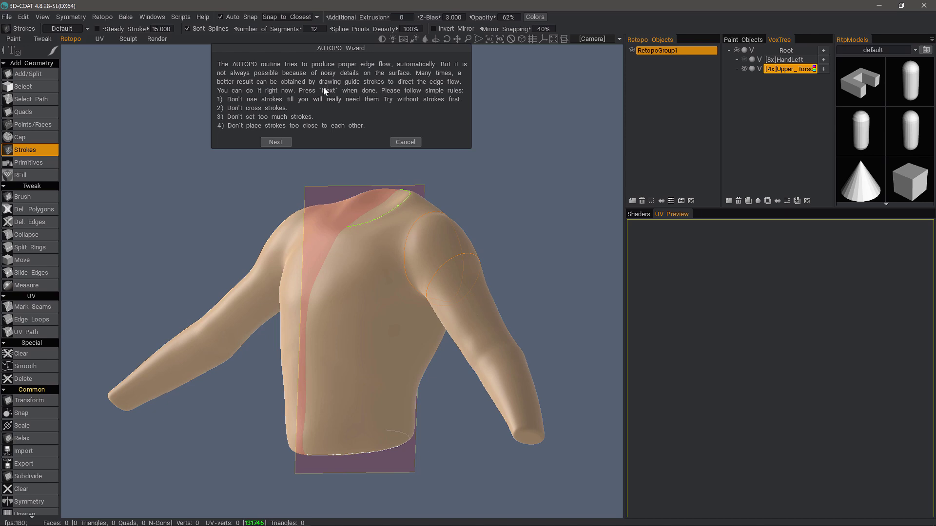
mouse_move(490, 422)
middle_mouse_down()
mouse_move(493, 393)
mouse_move(493, 424)
mouse_move(423, 388)
mouse_move(342, 381)
mouse_move(317, 331)
mouse_move(300, 249)
middle_mouse_up()
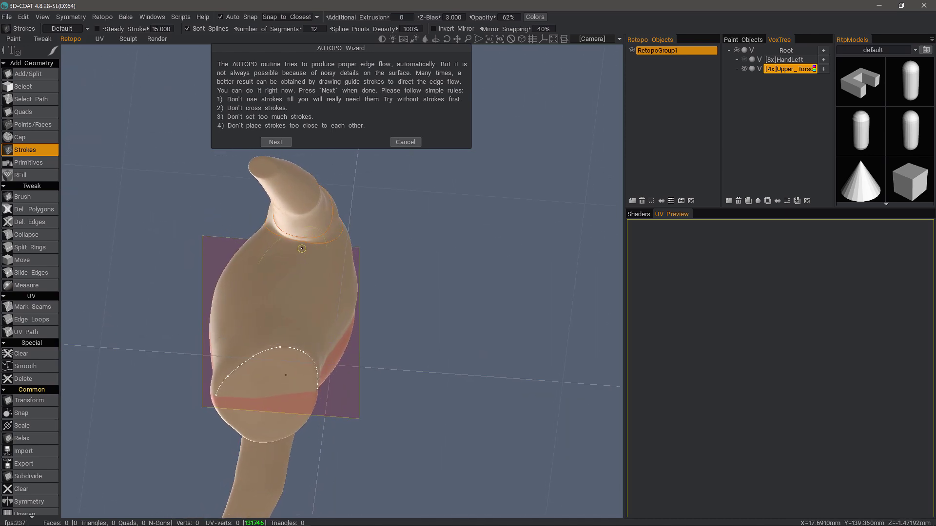
left_click_drag(301, 249, 284, 345)
mouse_move(283, 345)
middle_mouse_down()
mouse_move(302, 262)
mouse_move(317, 295)
mouse_move(276, 293)
mouse_move(315, 279)
middle_mouse_up()
scroll(300, 273, "down", 3)
scroll(316, 296, "up", 3)
left_click_drag(325, 276, 217, 296)
middle_click_drag(217, 297, 347, 296)
left_click(283, 144)
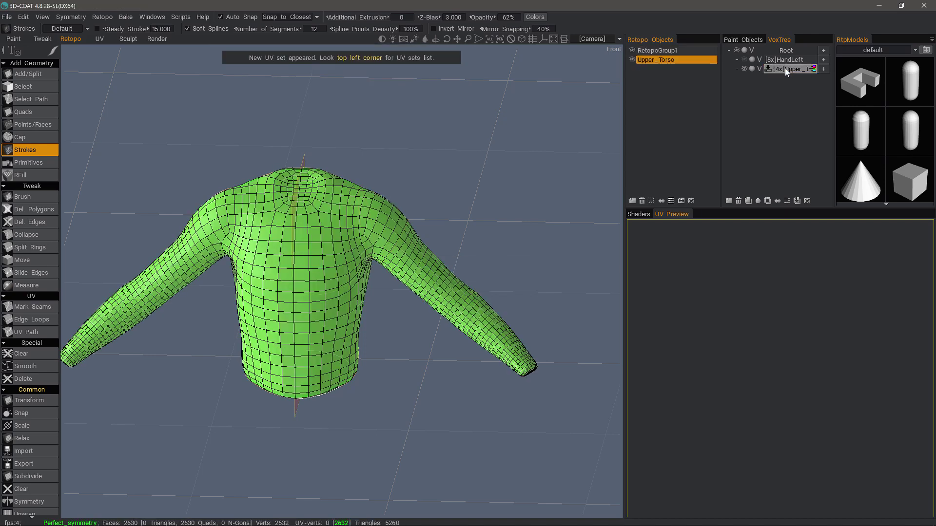
Examine the edge flow of the generated quad mesh around the neck, shoulders, sleeves and waist.
left_click_drag(403, 362, 322, 247, "alt")
right_click_drag(311, 248, 234, 251)
left_click_drag(235, 250, 337, 294, "alt")
right_click_drag(337, 294, 386, 215)
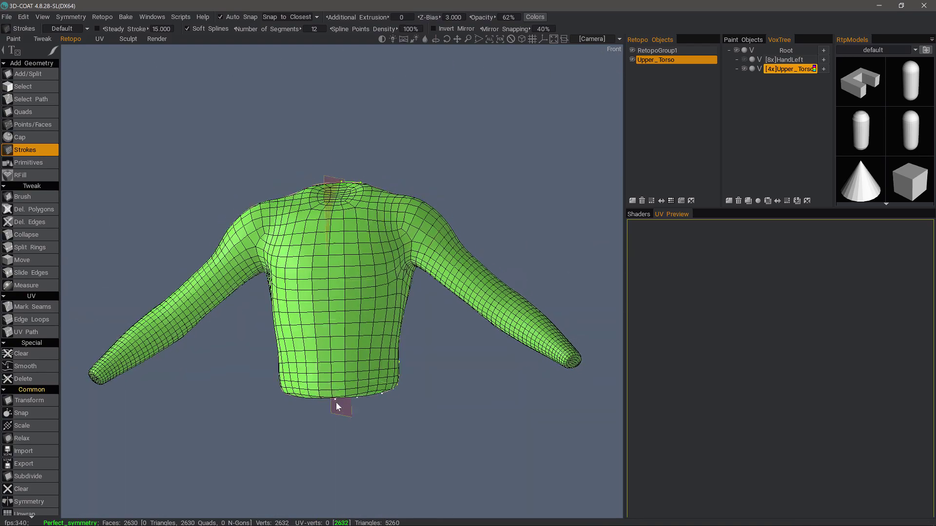
Examine the closed neck, sleeve and waist ends of the quad mesh from below and from angled front views.
left_click_drag(334, 406, 370, 288, "alt")
right_click_drag(370, 288, 356, 197, "alt")
middle_click_drag(356, 198, 355, 253, "alt")
left_click_drag(354, 254, 353, 256, "alt")
left_click(367, 264)
scroll(440, 378, "down", 5)
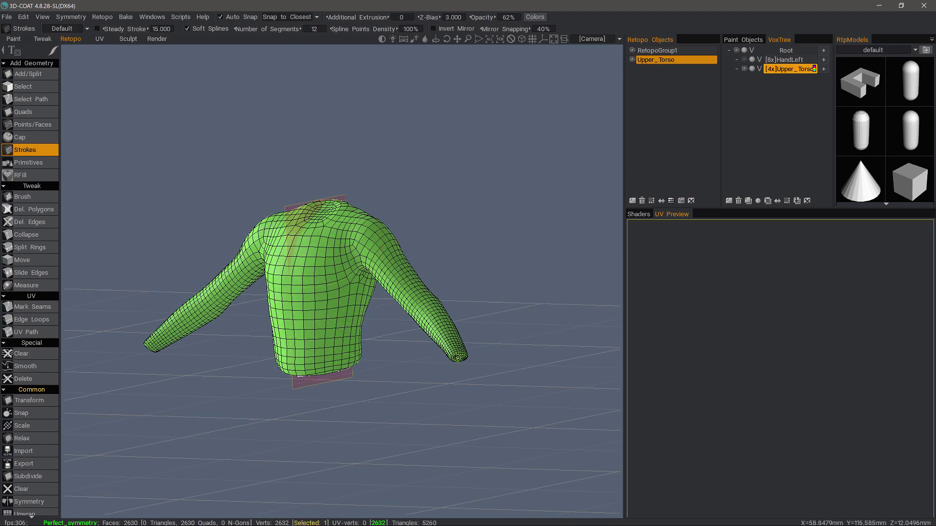
left_click_drag(429, 363, 329, 352, "alt")
middle_click_drag(341, 341, 195, 174)
Using face selection with a radius of about 1.25, select the faces capping the neck up to the surrounding edge loop and delete them.
left_click(38, 86)
scroll(246, 197, "up", 6)
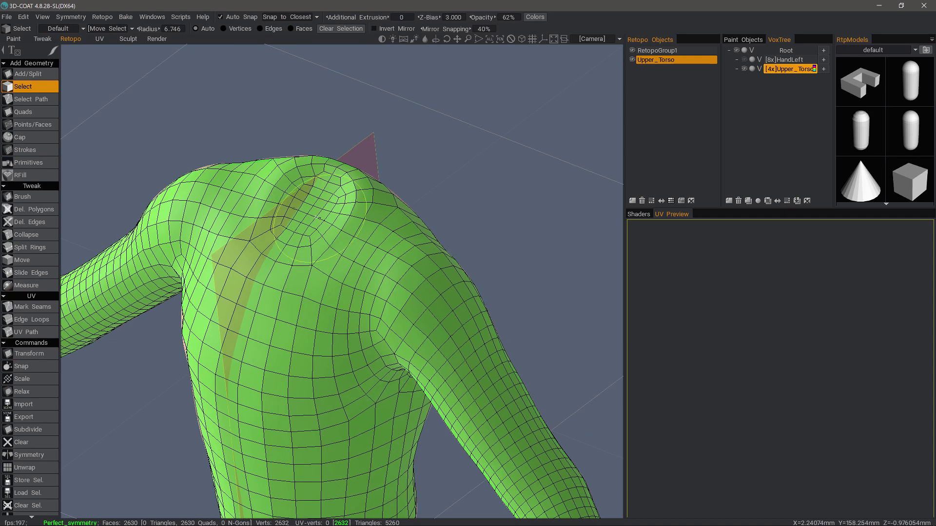
left_click(293, 28)
left_click_drag(319, 167, 341, 190, "alt")
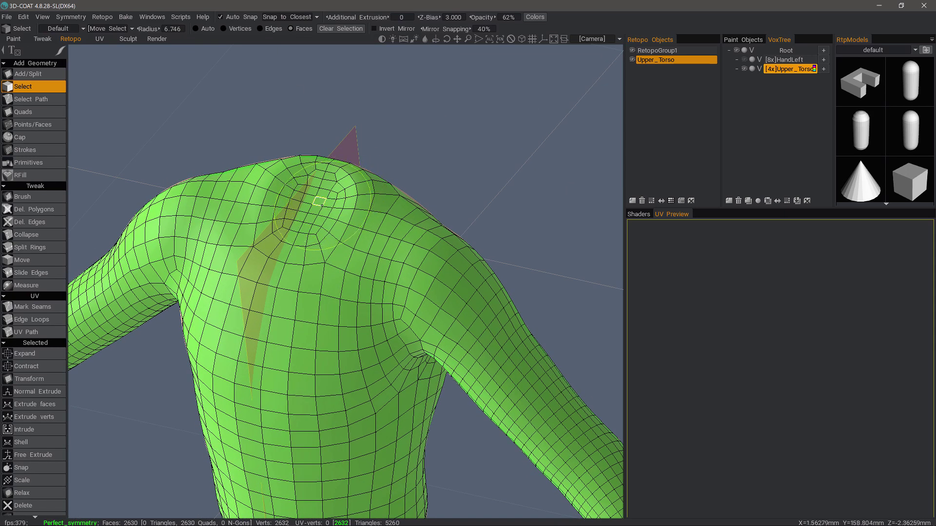
key("[")
key("[")
key("[")
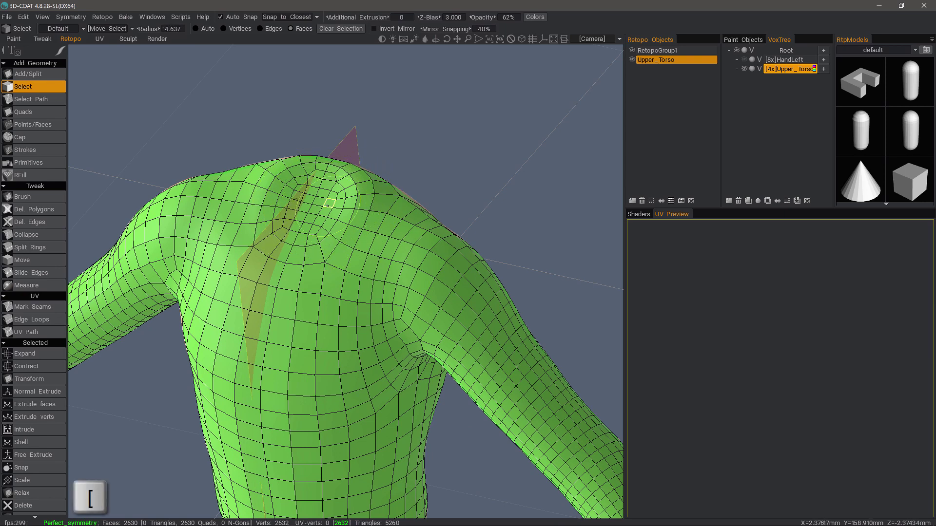
key("[")
key("[")
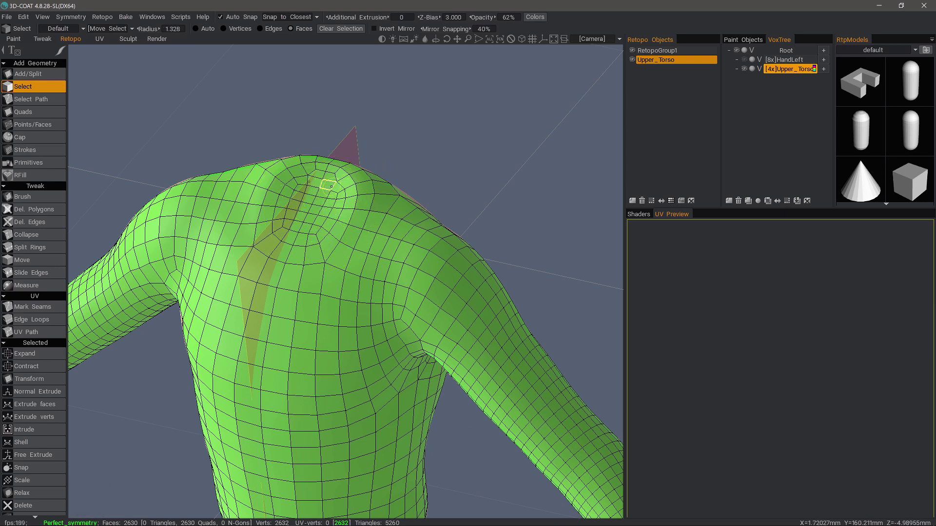
left_click_drag(329, 173, 299, 250)
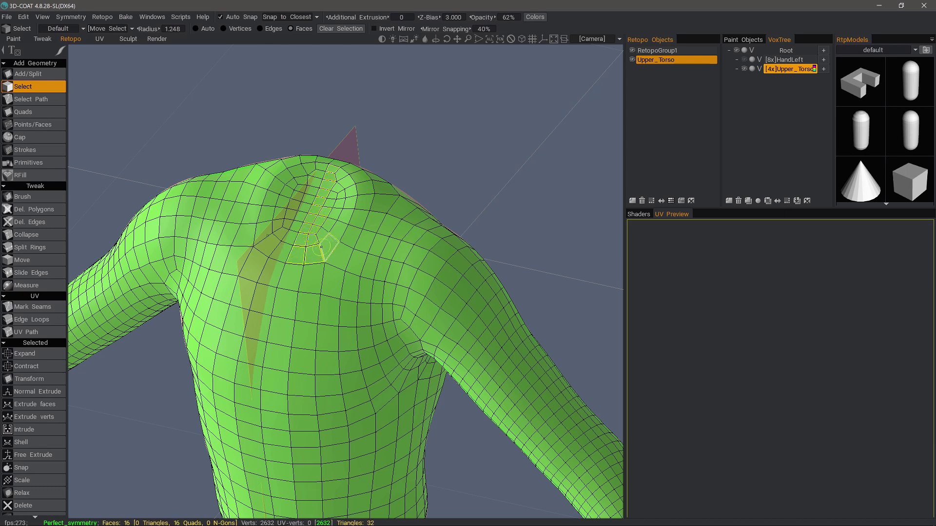
mouse_move(337, 216)
left_mouse_down()
mouse_move(323, 230)
mouse_move(338, 178)
left_mouse_up()
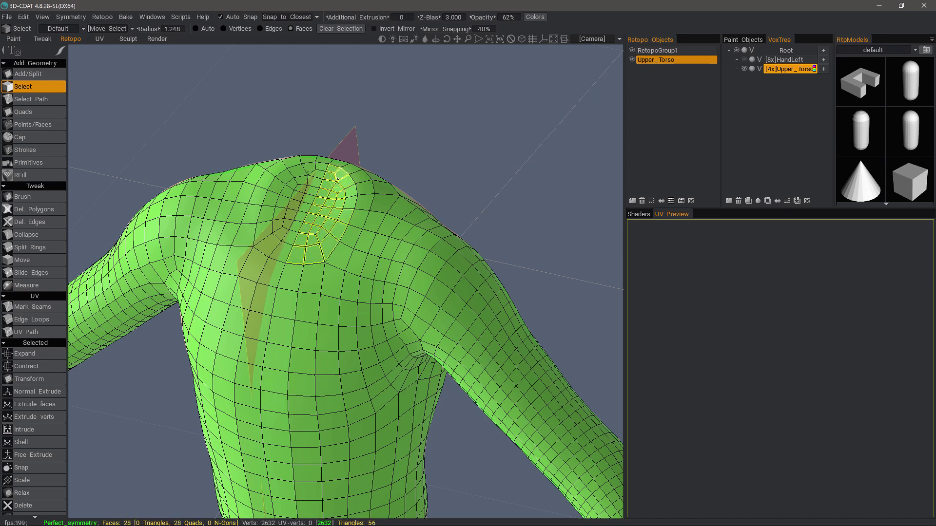
left_click(363, 203)
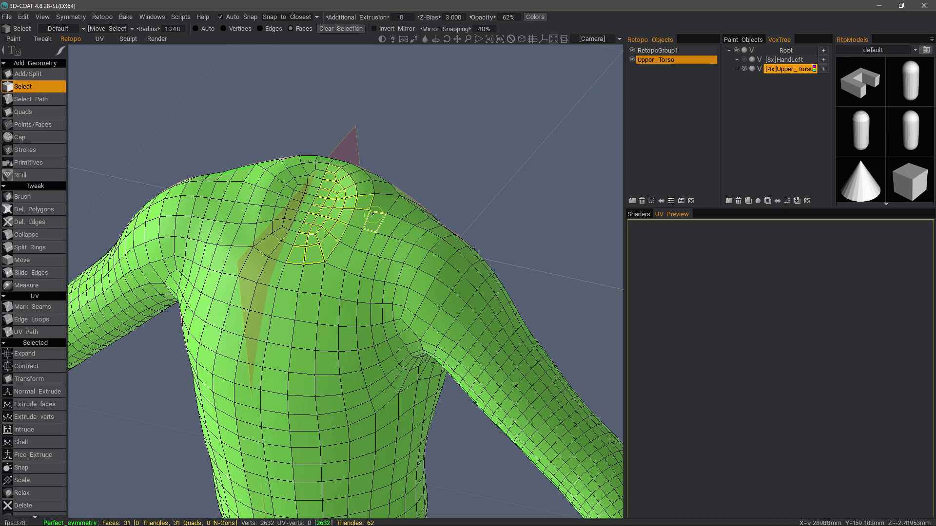
left_click(363, 202, "ctrl")
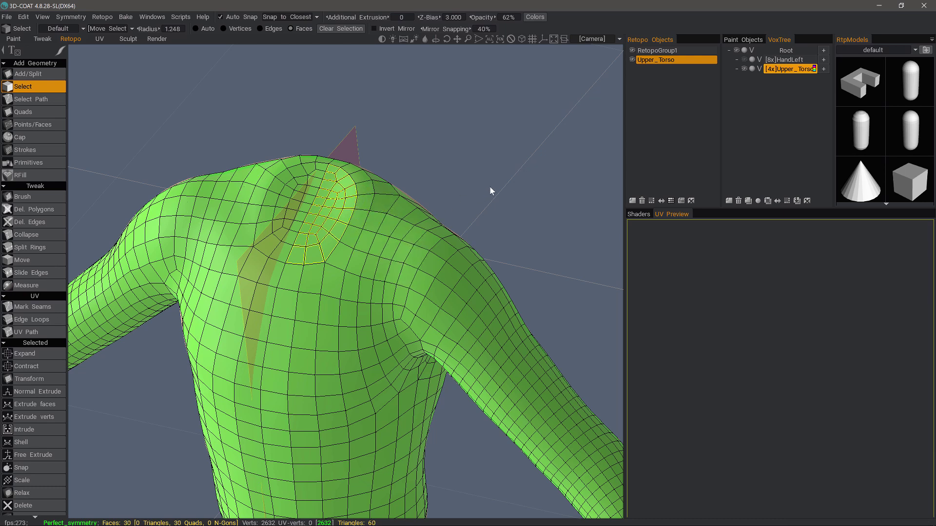
key("Delete")
Select the faces capping the end of one sleeve and delete them.
scroll(468, 273, "down", 3)
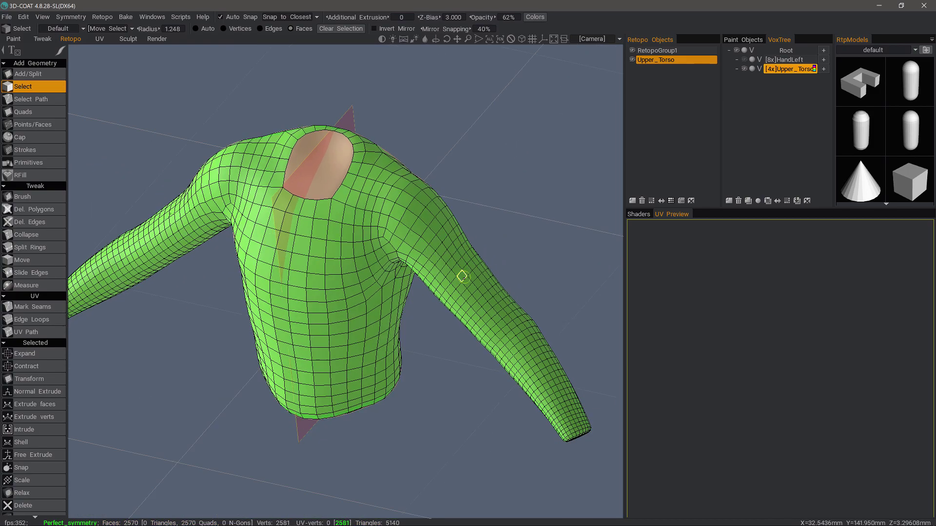
left_click_drag(463, 277, 392, 249, "alt")
middle_click_drag(393, 249, 424, 320)
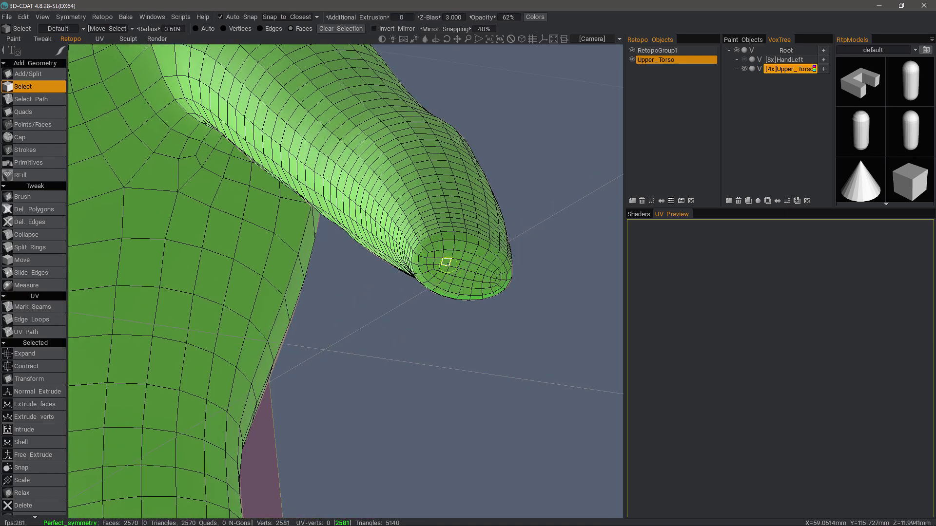
mouse_move(423, 253)
left_mouse_down()
mouse_move(495, 275)
mouse_move(461, 287)
mouse_move(429, 266)
mouse_move(481, 271)
left_mouse_up()
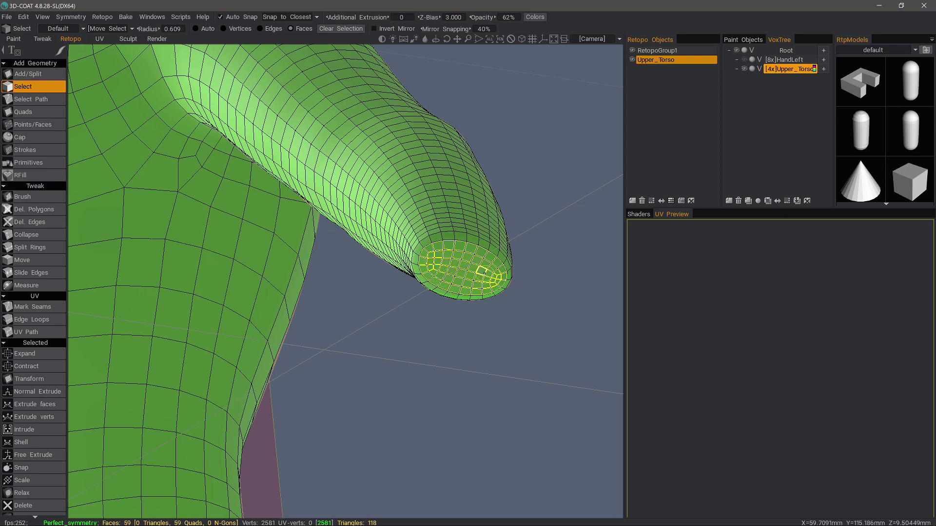
key("Delete")
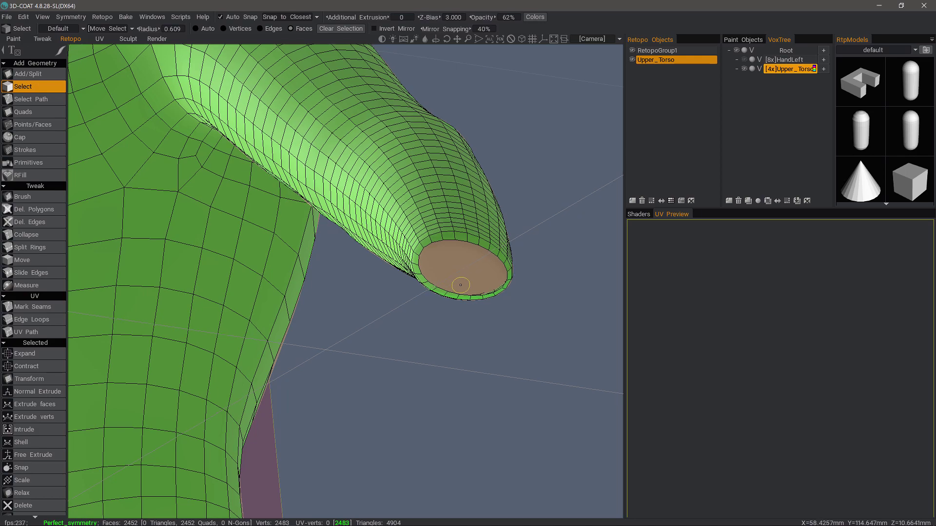
Undo the sleeve cap deletion, expand the face selection by one ring and delete the enlarged selection.
mouse_move(462, 285)
left_mouse_down("alt")
mouse_move(470, 302)
mouse_move(460, 300)
left_mouse_up("alt")
right_click_drag(461, 306, 431, 274)
key("ctrl+z")
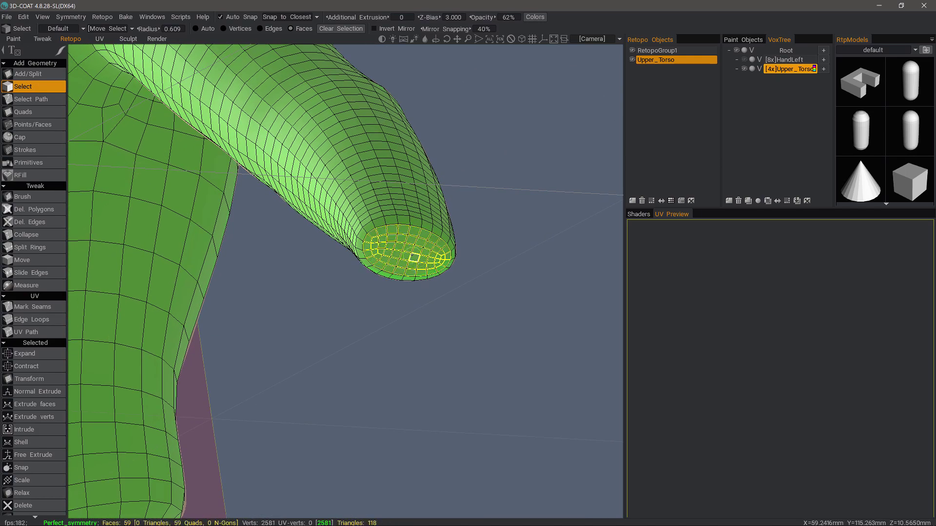
left_click(29, 354)
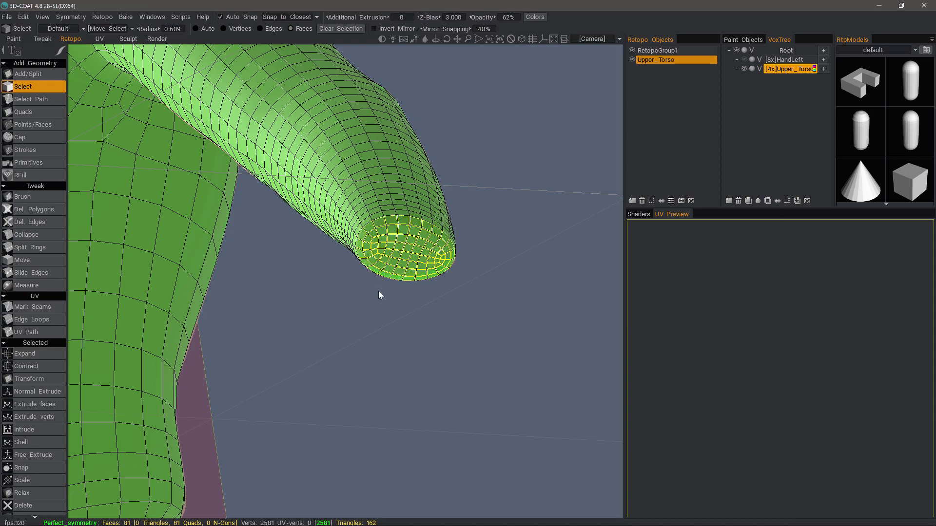
key("Delete")
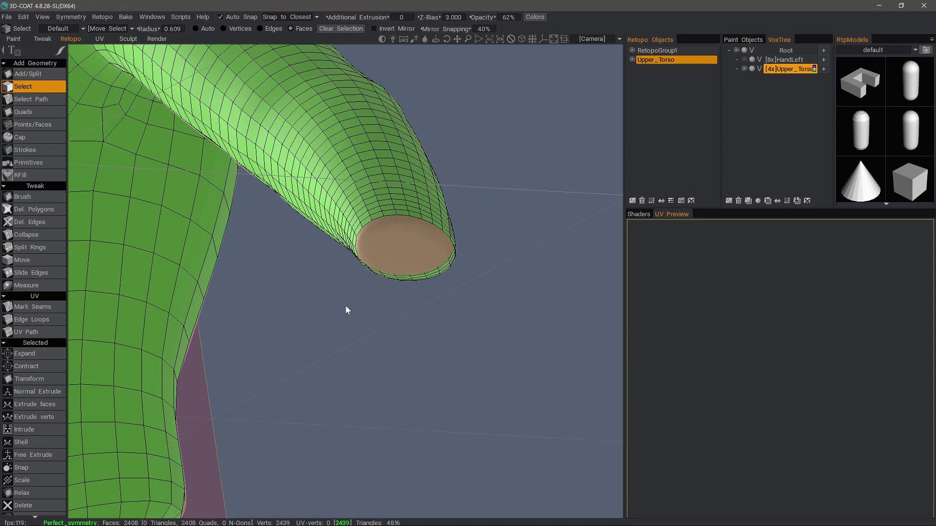
Select an edge loop just inside the torso's bottom rim, delete its adjoining faces via face mode, and delete the detached inner face island.
right_click_drag(343, 310, 339, 380)
left_click_drag(338, 380, 368, 241)
right_click_drag(368, 241, 314, 282)
left_click_drag(314, 283, 364, 282)
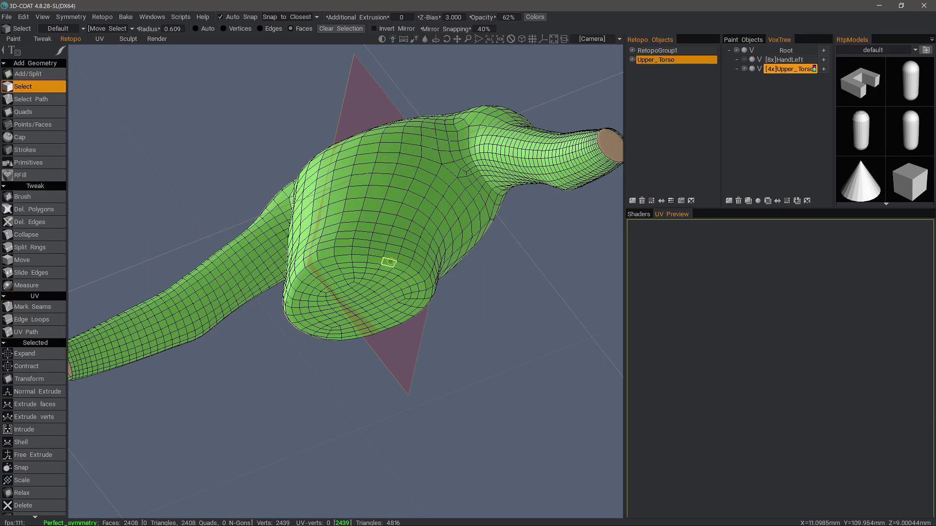
right_click_drag(390, 261, 352, 280)
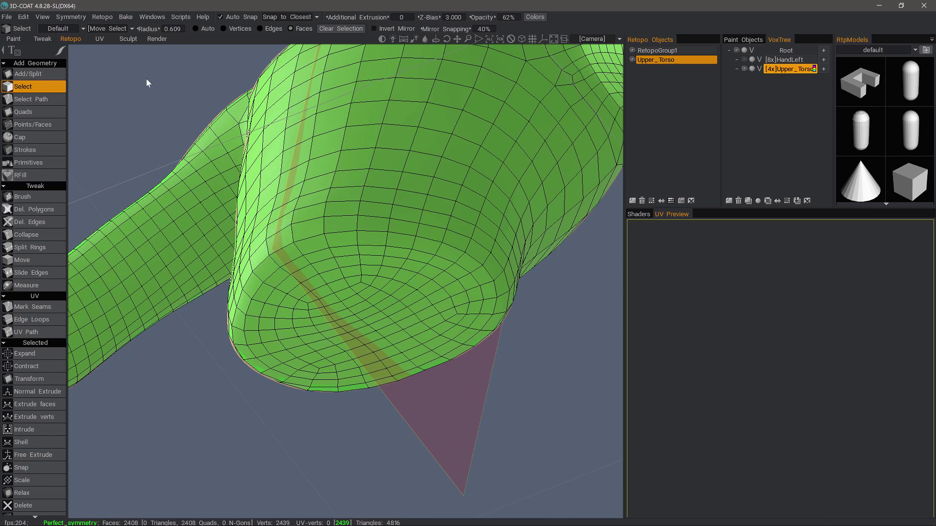
right_click_drag(143, 78, 83, 82)
left_click(264, 28)
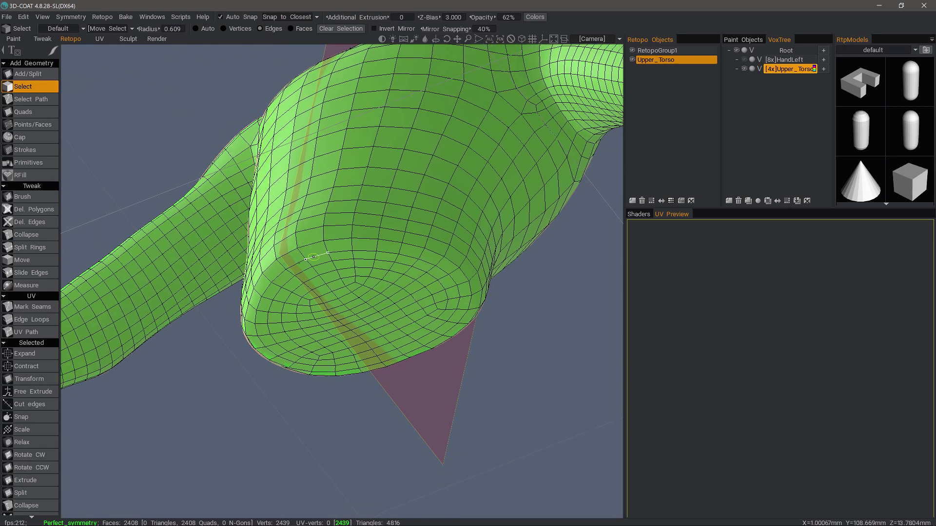
double_click(315, 255, "shift")
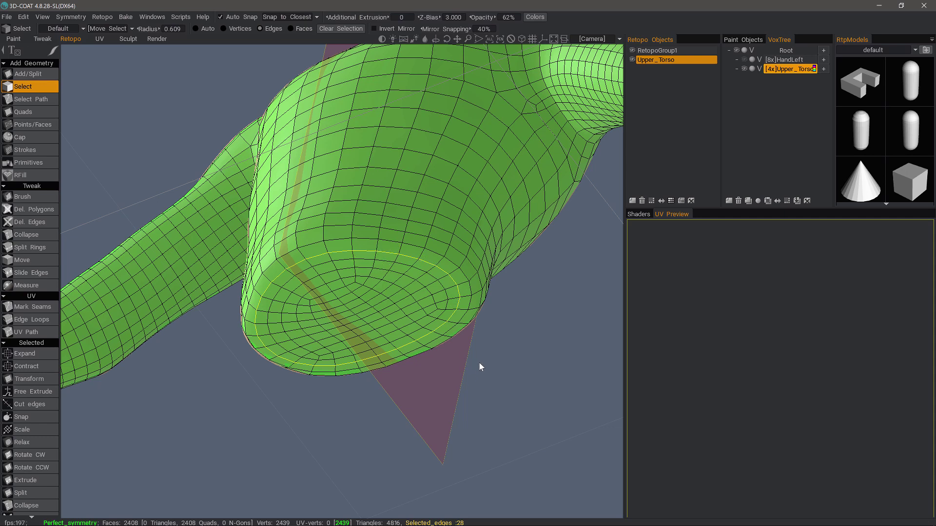
left_click(303, 29)
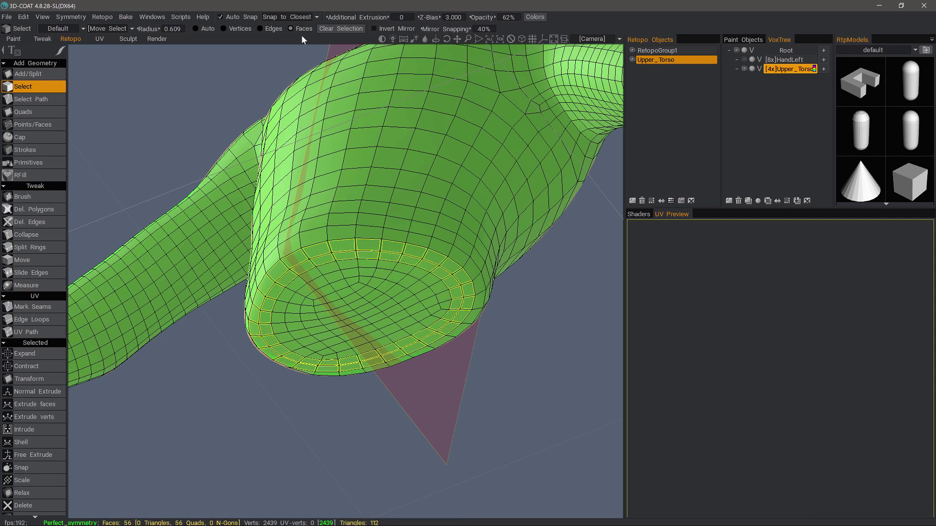
key("Delete")
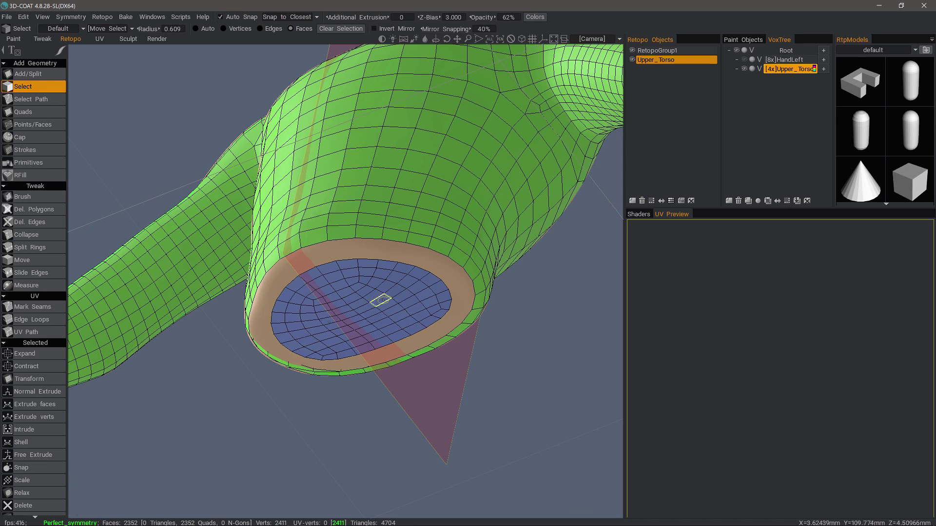
double_click(382, 300)
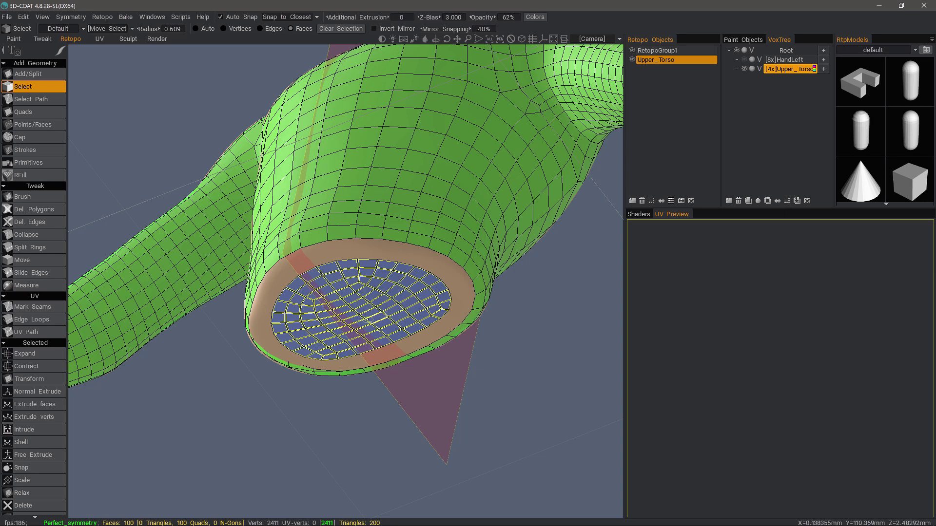
key("Delete")
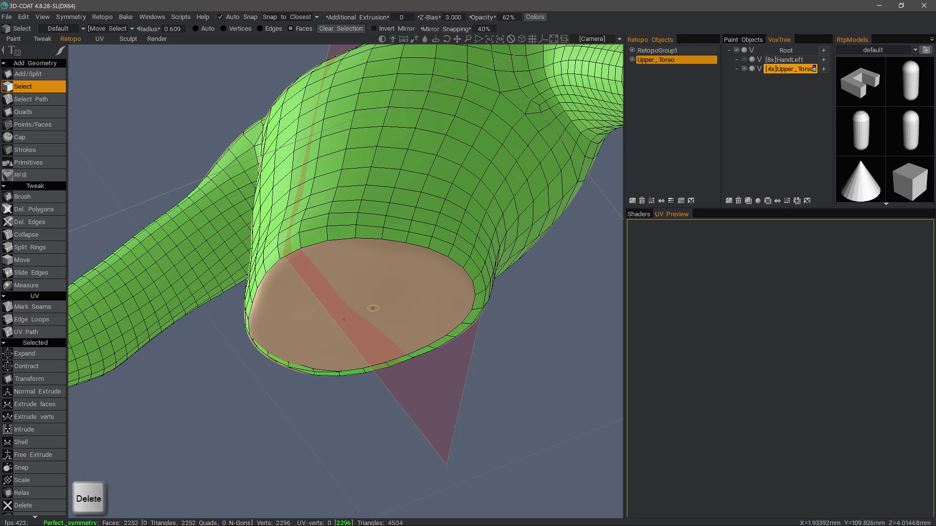
scroll(535, 418, "down", 4)
left_click_drag(532, 417, 449, 389)
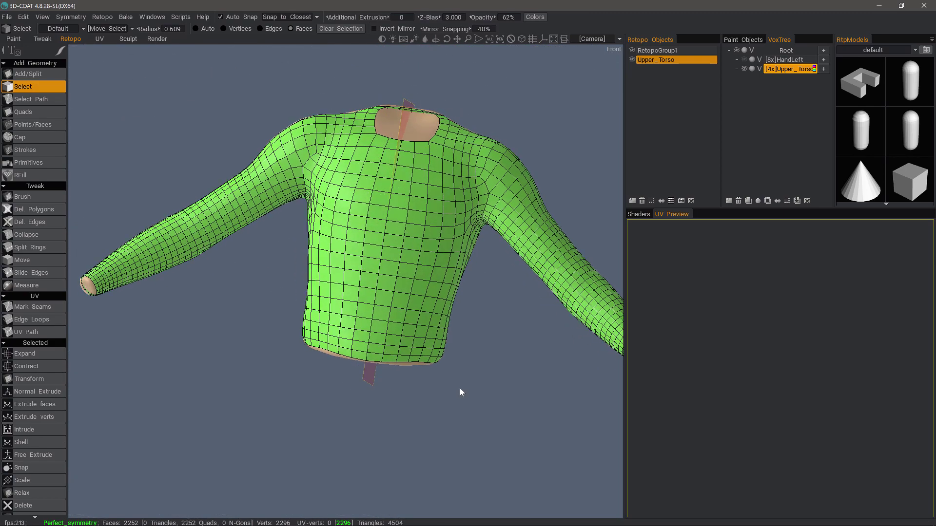
left_click(49, 198)
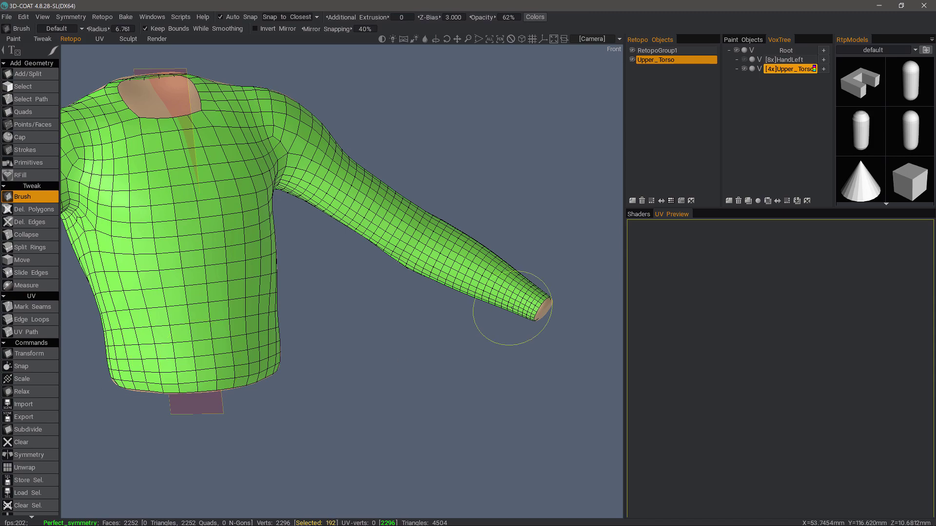
left_click_drag(511, 308, 448, 312, "alt")
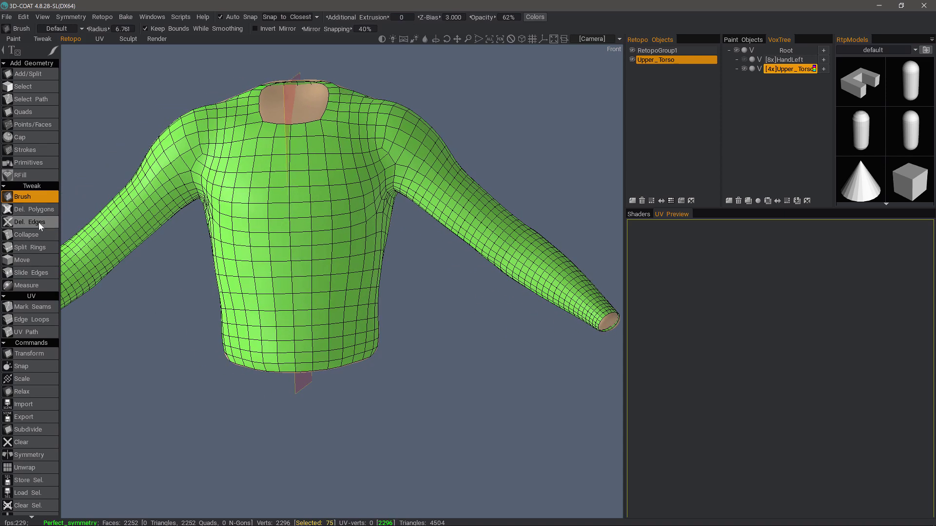
Try thinning the sleeve mesh by deleting five alternate edge loops, working up the forearm from the cuff with Del. Edges.
left_click(37, 222)
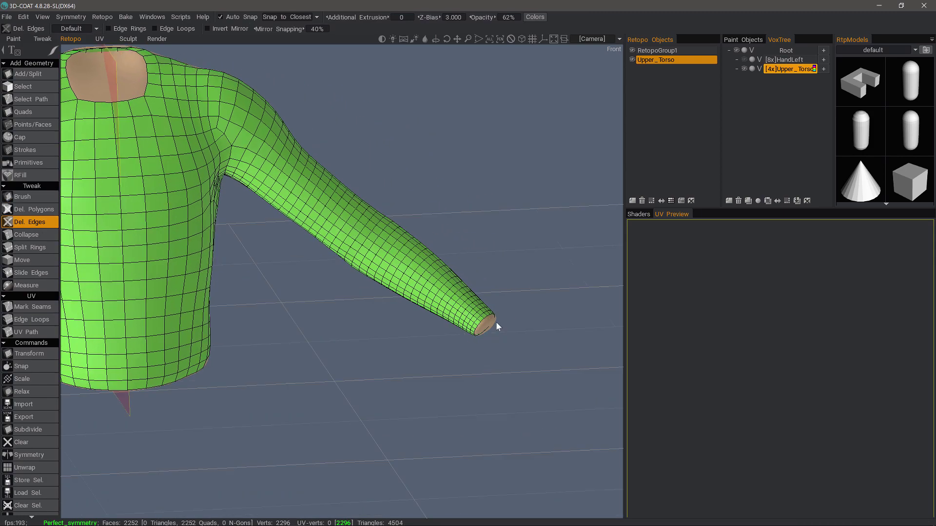
scroll(496, 321, "up", 3)
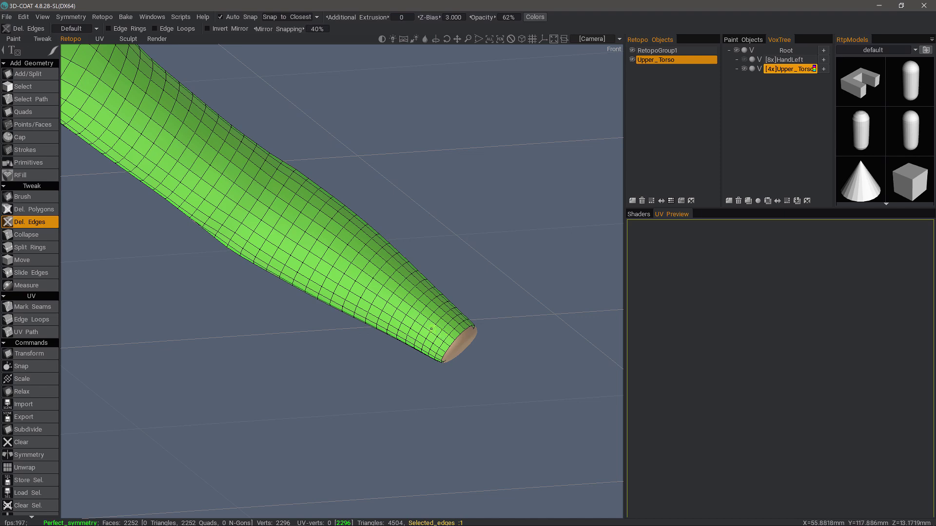
left_click_drag(407, 306, 480, 378, "alt")
scroll(489, 375, "up", 3)
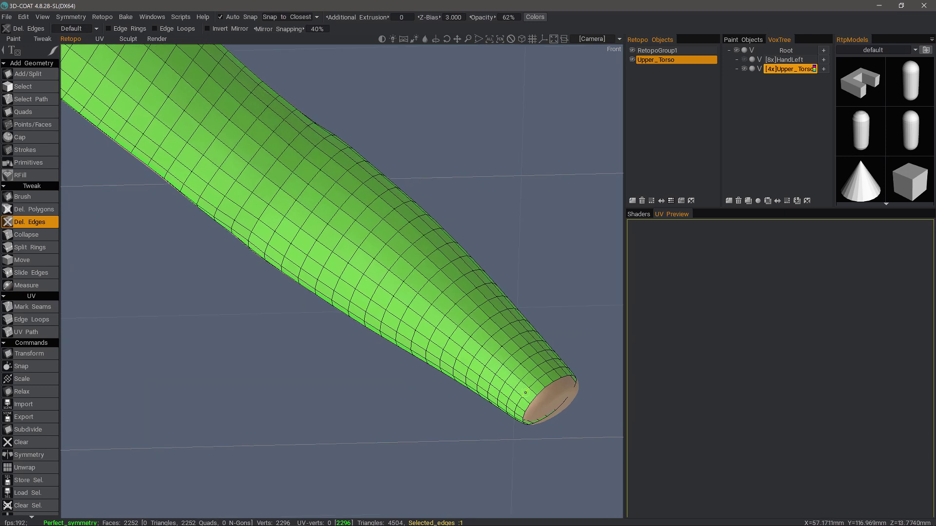
key("ctrl")
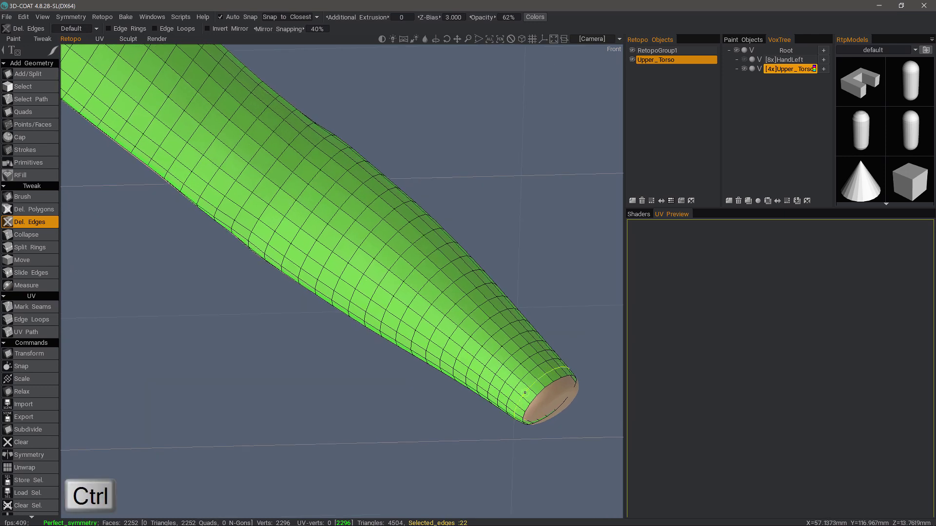
left_click(525, 392, "ctrl")
key("ctrl")
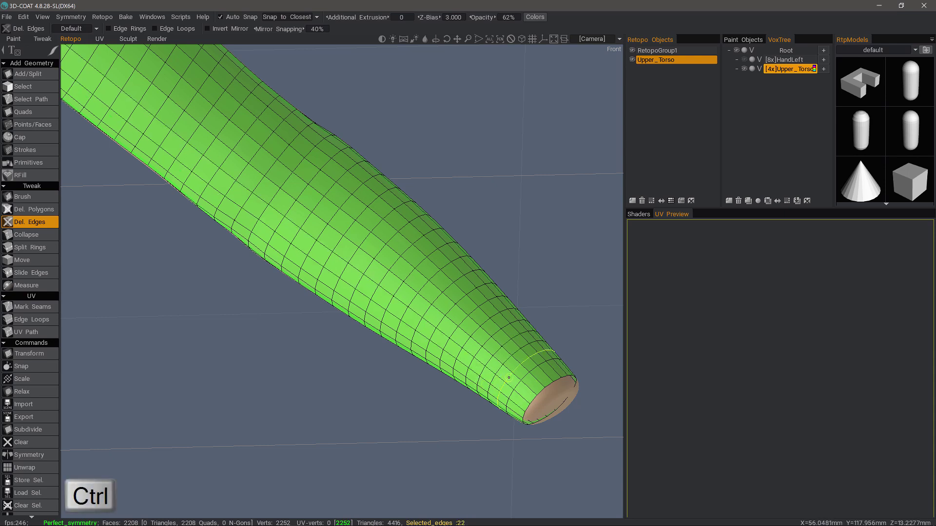
left_click(509, 378, "ctrl")
left_click(488, 361, "ctrl")
left_click(465, 344, "ctrl")
left_click(443, 335, "ctrl")
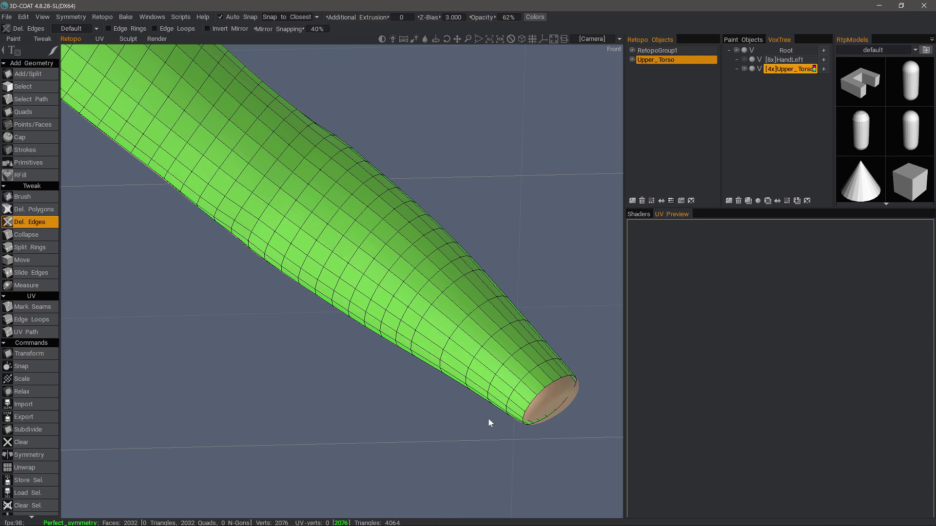
Undo all five edge loop deletions on the sleeve.
key("ctrl+z")
key("ctrl+z")
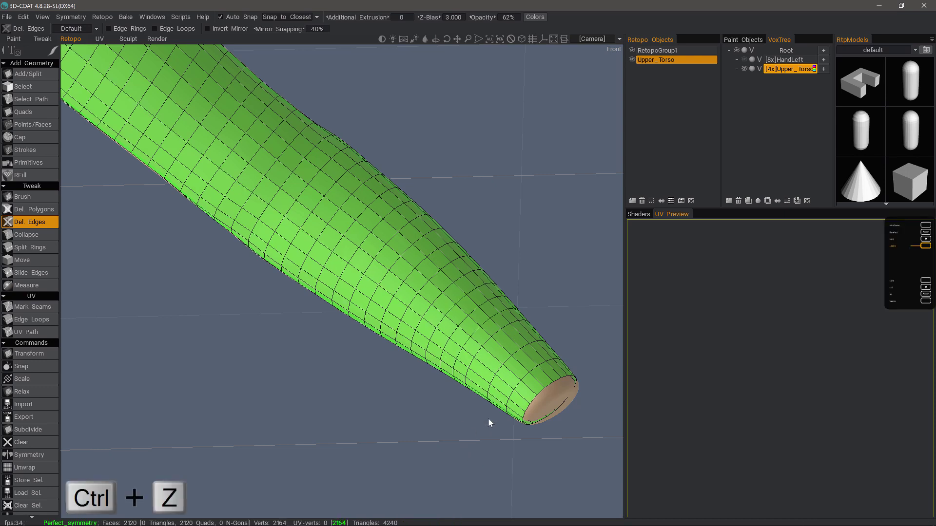
key("ctrl+z")
key("ctrl+z")
key("ctrl+z")
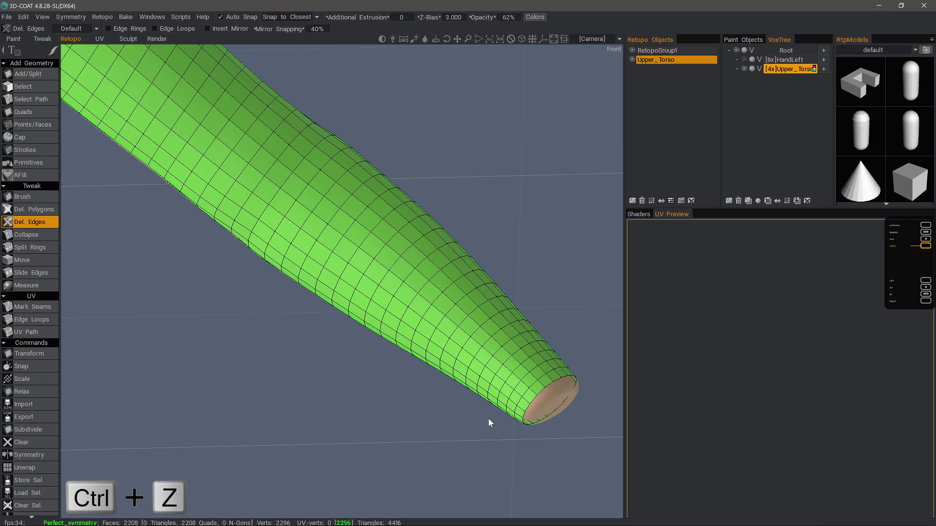
Examine the shirt mesh's overall edge flow around the neck opening, shoulders, underarms and sleeves from several angles.
scroll(489, 419, "down", 10)
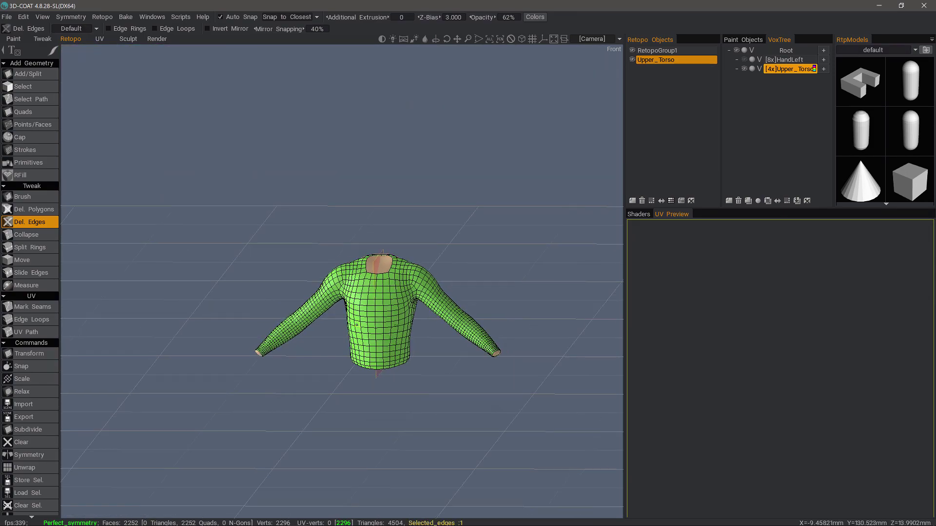
scroll(383, 328, "up", 3)
scroll(383, 328, "up", 4)
left_click_drag(570, 366, 518, 390)
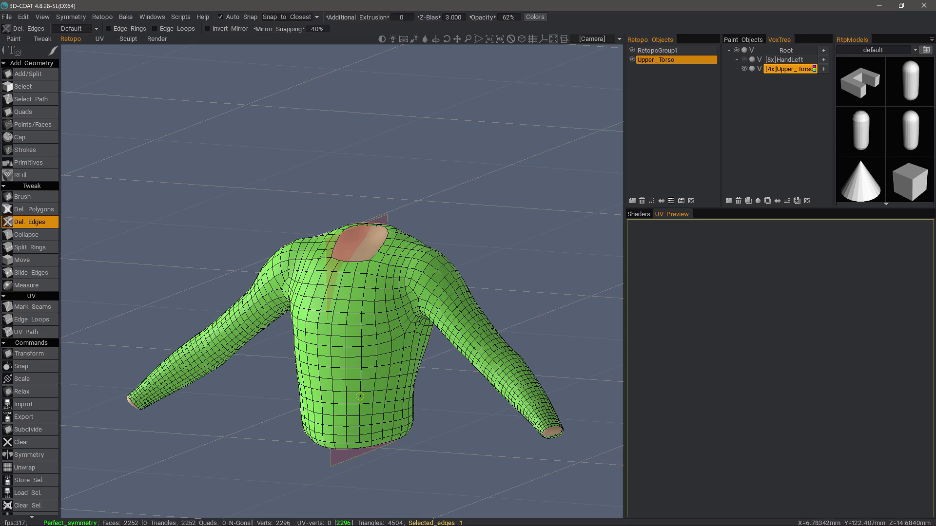
left_click_drag(360, 396, 501, 406)
left_click_drag(493, 363, 472, 384)
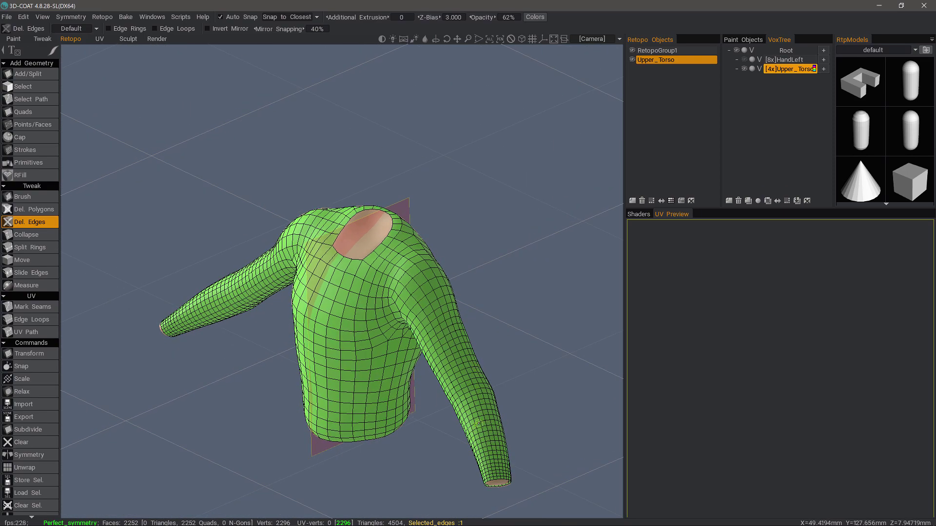
left_click_drag(382, 354, 434, 340)
right_click_drag(434, 340, 453, 340)
left_click_drag(453, 339, 429, 336)
Use the retopo Brush with its radius reduced to about 5.56 to round the front edge of the neck opening.
left_click(29, 197)
scroll(361, 273, "up", 3)
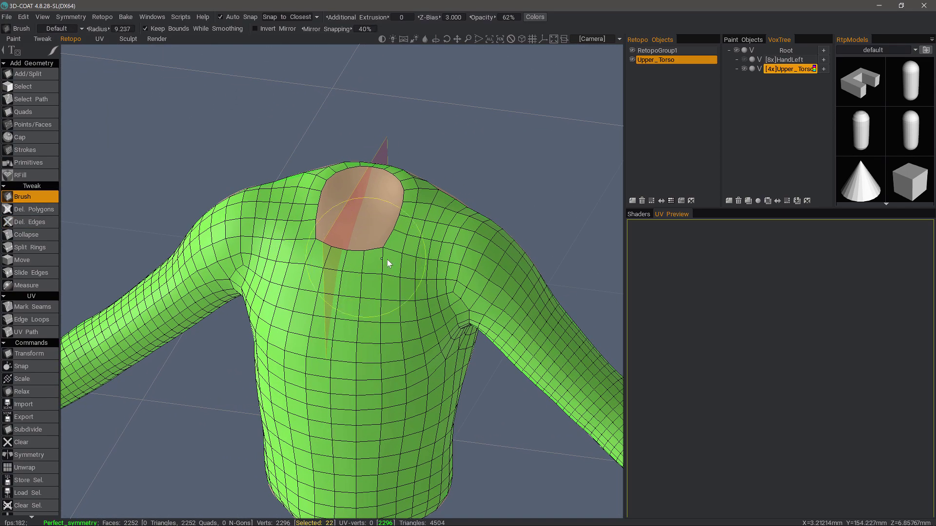
right_click_drag(388, 260, 363, 258)
left_click_drag(382, 251, 380, 247)
right_click_drag(367, 251, 354, 253)
left_click_drag(361, 249, 362, 252)
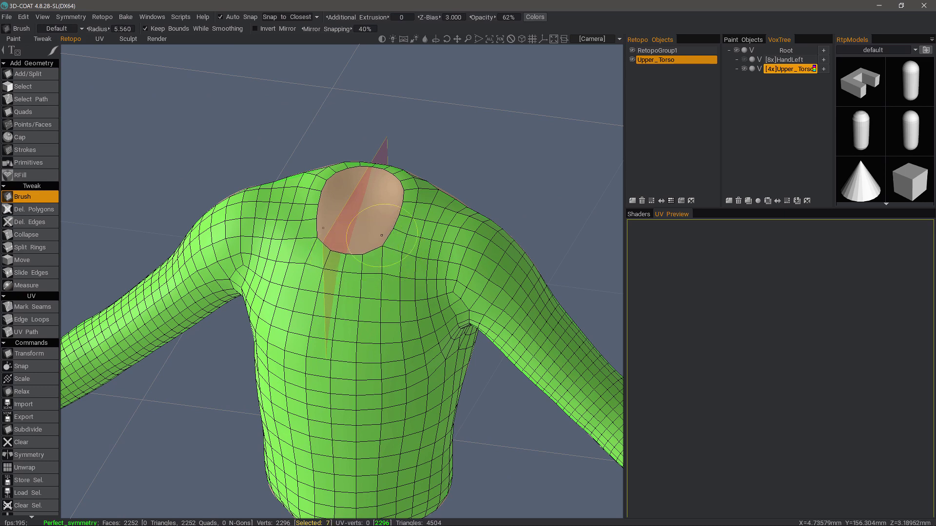
Reduce the brush radius to about 3.41 and refine the neckline's front curve near the symmetry plane.
middle_click_drag(382, 246, 354, 287)
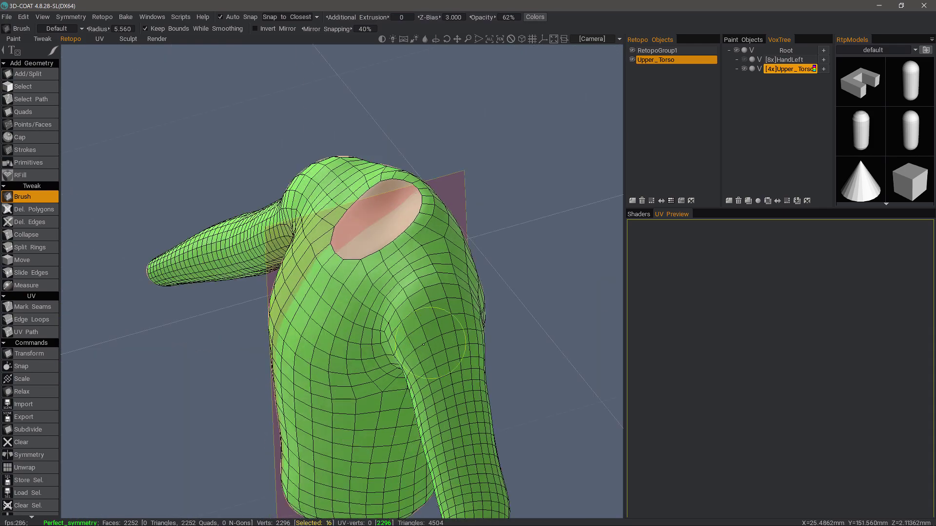
left_click_drag(425, 338, 512, 336, "alt")
right_click_drag(414, 236, 388, 238)
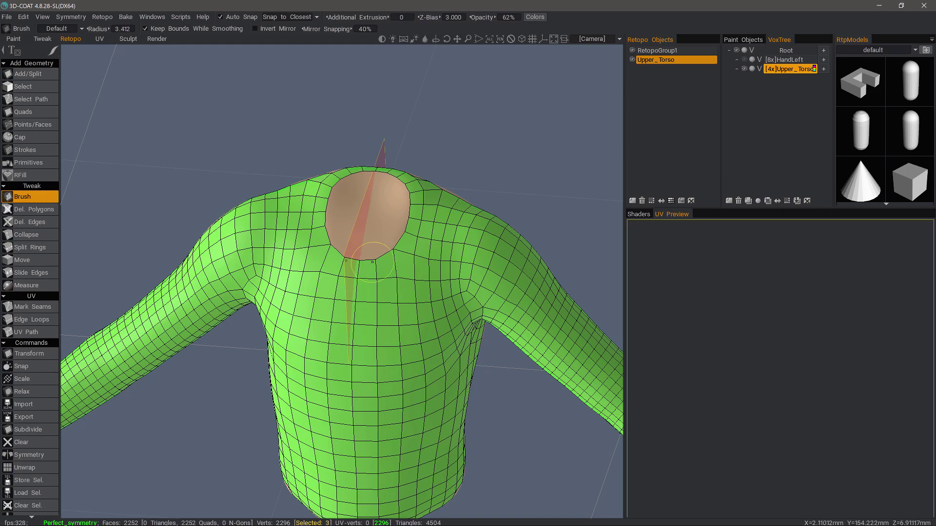
right_click_drag(374, 261, 373, 458, "alt")
mouse_move(372, 459)
left_mouse_down("alt")
mouse_move(372, 426)
mouse_move(428, 393)
left_mouse_up("alt")
mouse_move(428, 393)
middle_mouse_down()
mouse_move(316, 155)
mouse_move(278, 198)
mouse_move(363, 140)
mouse_move(419, 301)
mouse_move(384, 289)
mouse_move(405, 283)
middle_mouse_up()
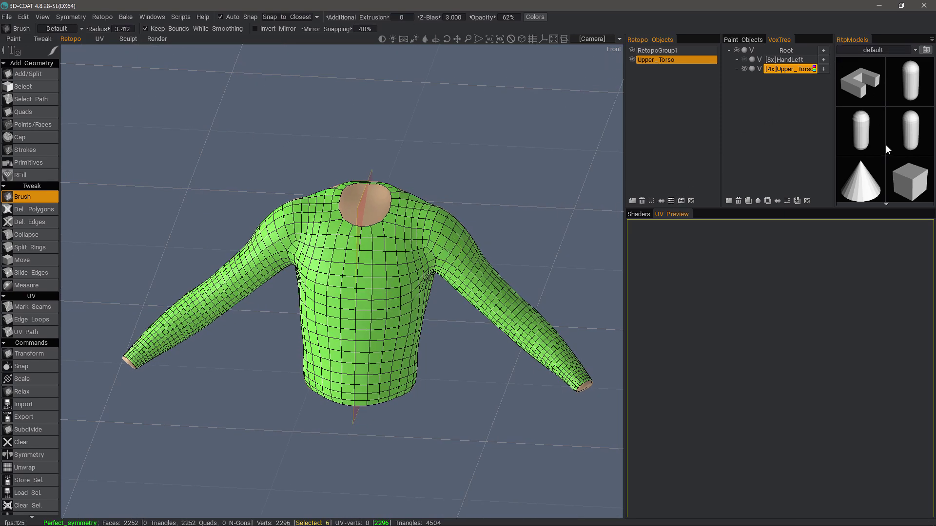
Switch the retopo model library to the Cloth category and browse its models through to the end.
mouse_move(895, 145)
left_click(915, 50)
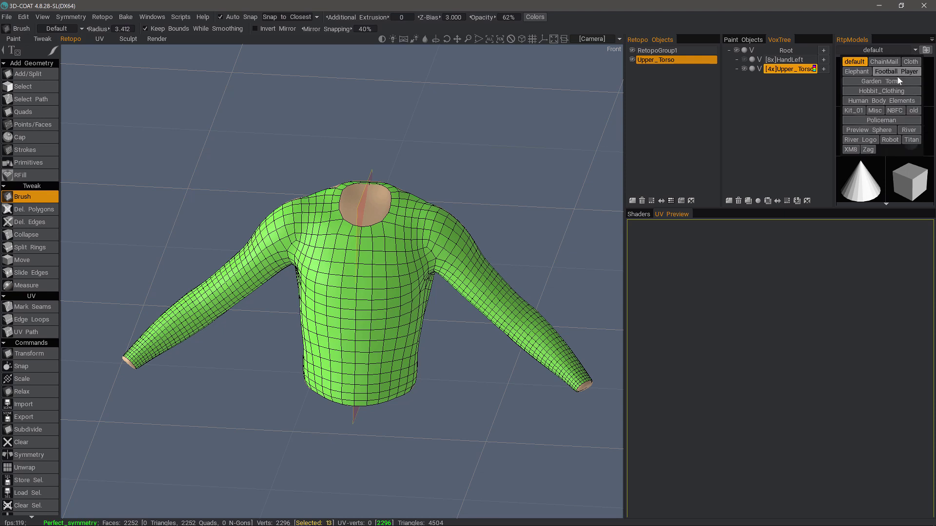
left_click(910, 62)
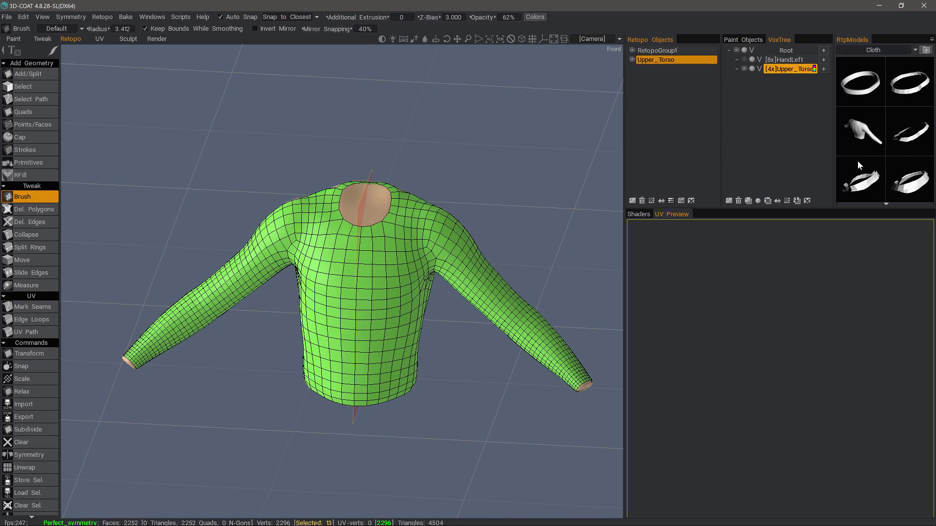
scroll(866, 160, "down", 3)
scroll(860, 87, "down", 5)
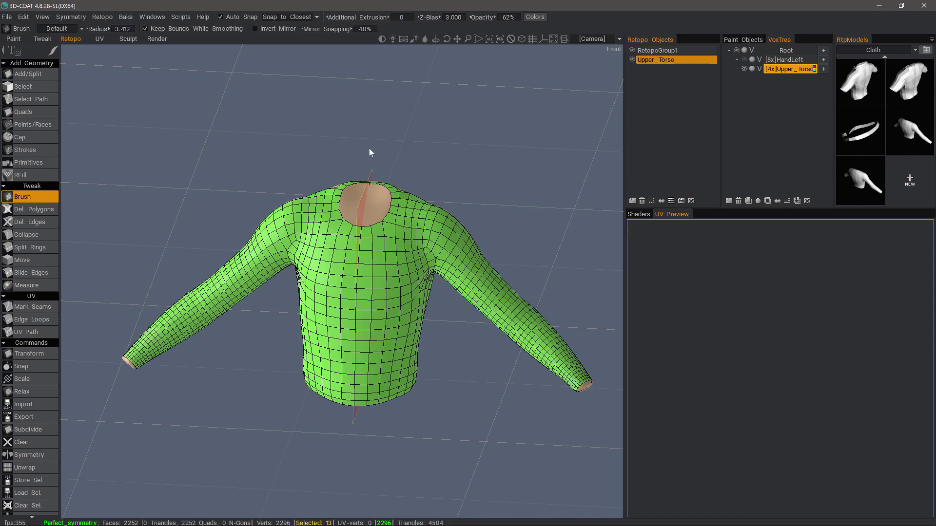
left_click_drag(369, 148, 54, 149)
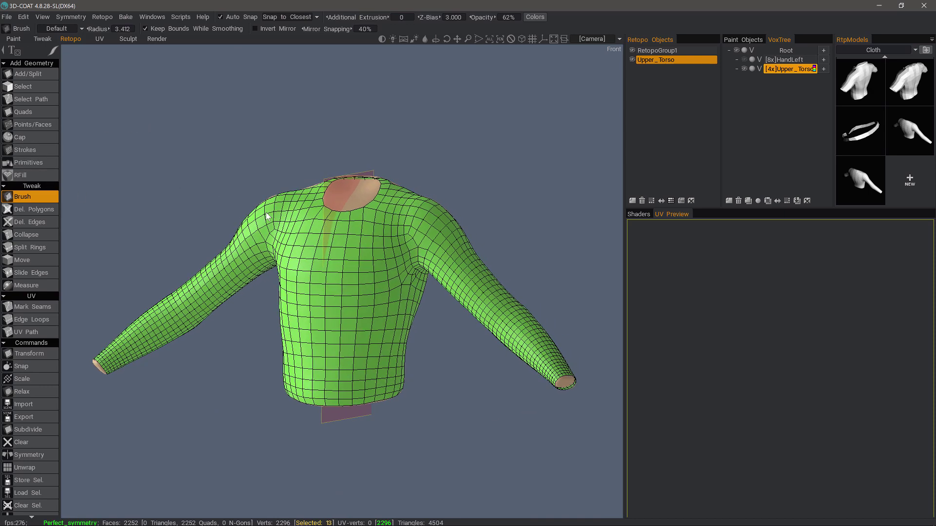